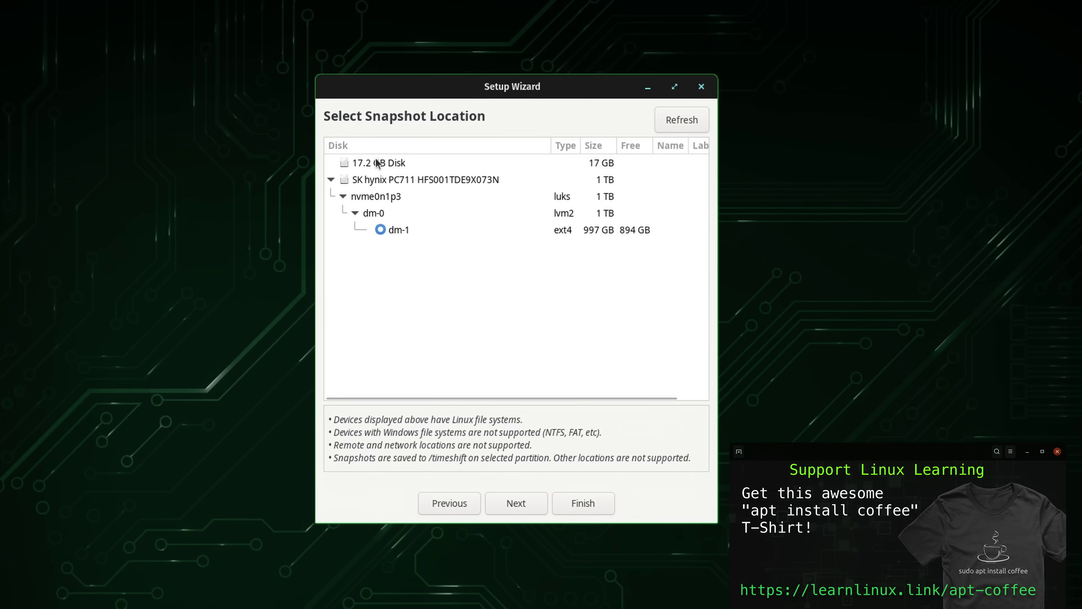
Step: Select the 17.2 GB Disk as Timeshift's snapshot location
{"action": "left_click", "coordinate": [380, 166]}
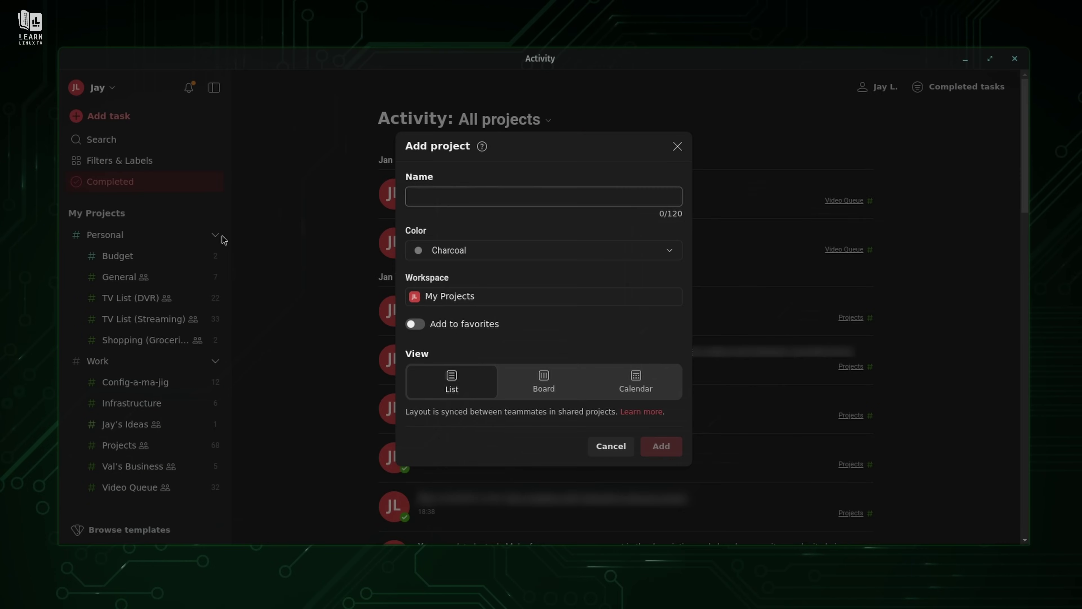
Step: Create the Homelab Tasks project and retitle the Install OS task to Debian Web Server
{"action": "type", "text": "Homelab Tasks"}
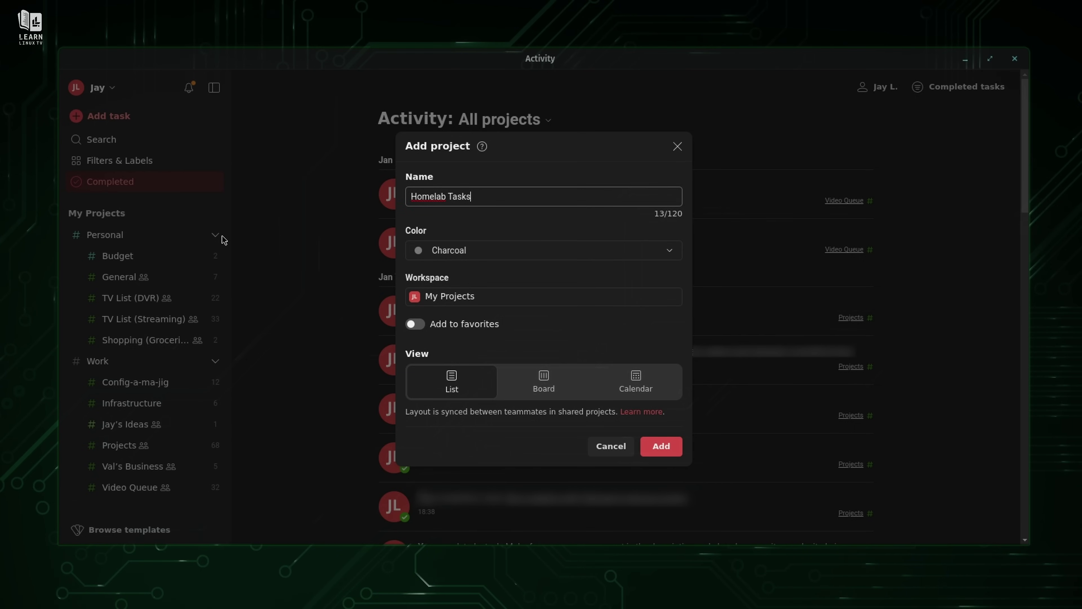
{"action": "left_click", "coordinate": [661, 446]}
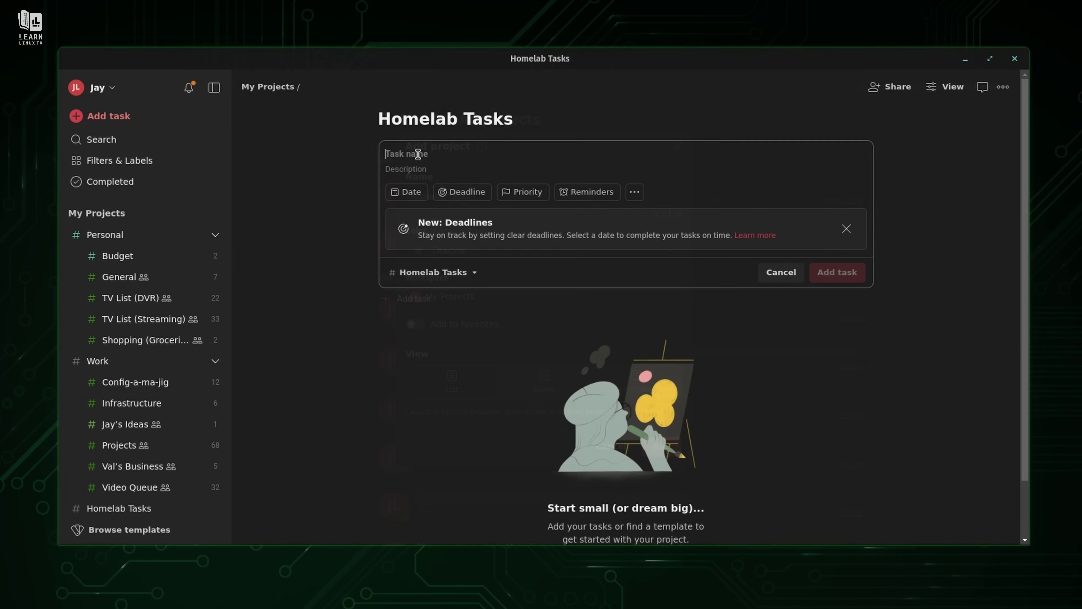
{"action": "type", "text": "Update"}
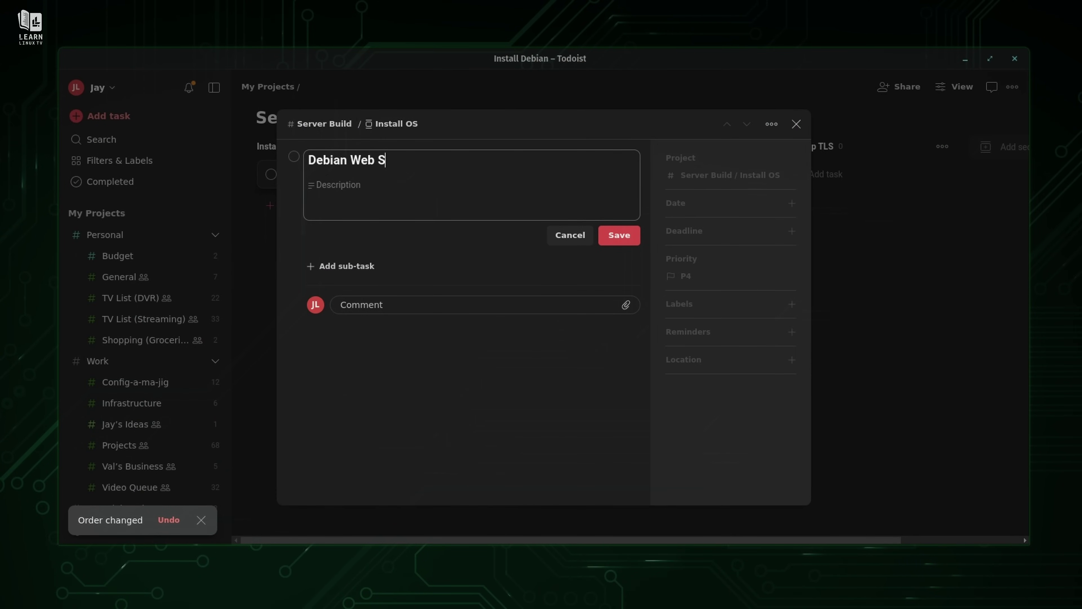
{"action": "type", "text": "erver"}
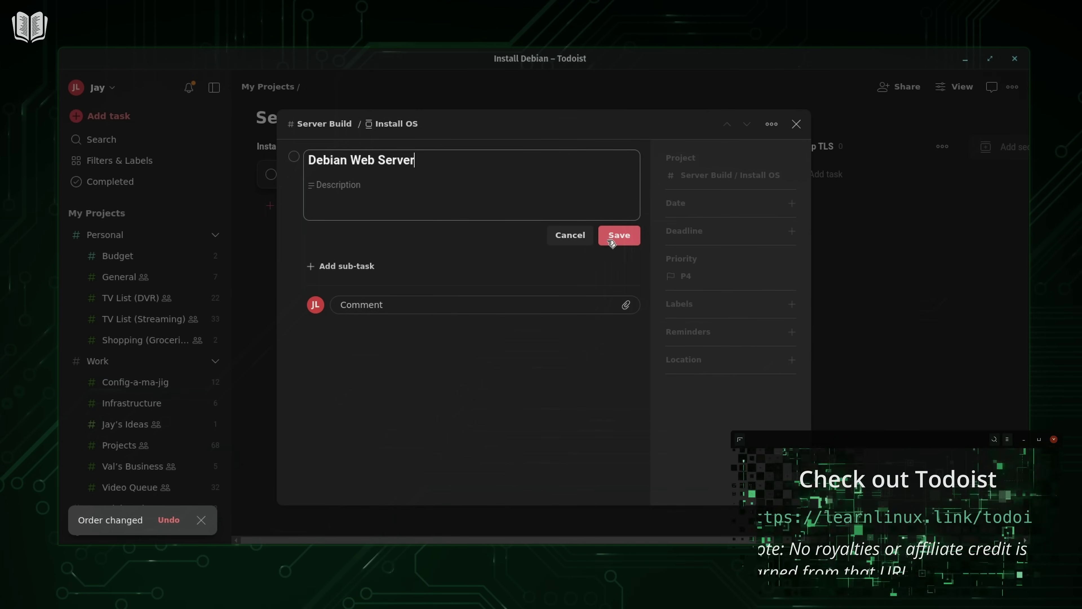
{"action": "left_click", "coordinate": [612, 242]}
Step: Move the Debian Web Server card through Update Packages, Install NGINX and toward Set up TLS
{"action": "left_click", "coordinate": [796, 124]}
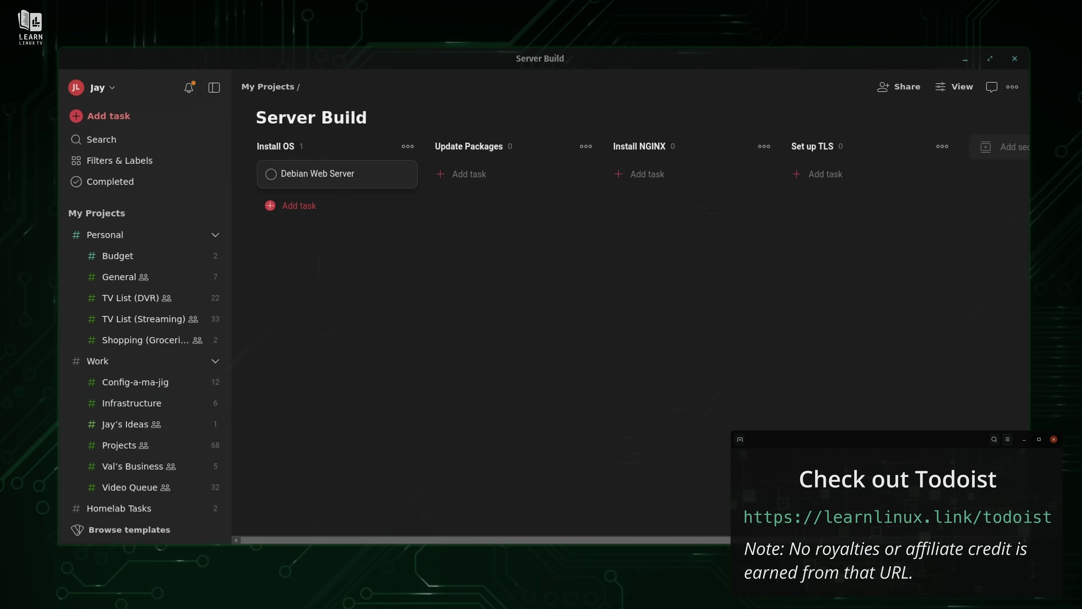
{"action": "left_click_drag", "start_coordinate": [324, 175], "coordinate": [567, 244]}
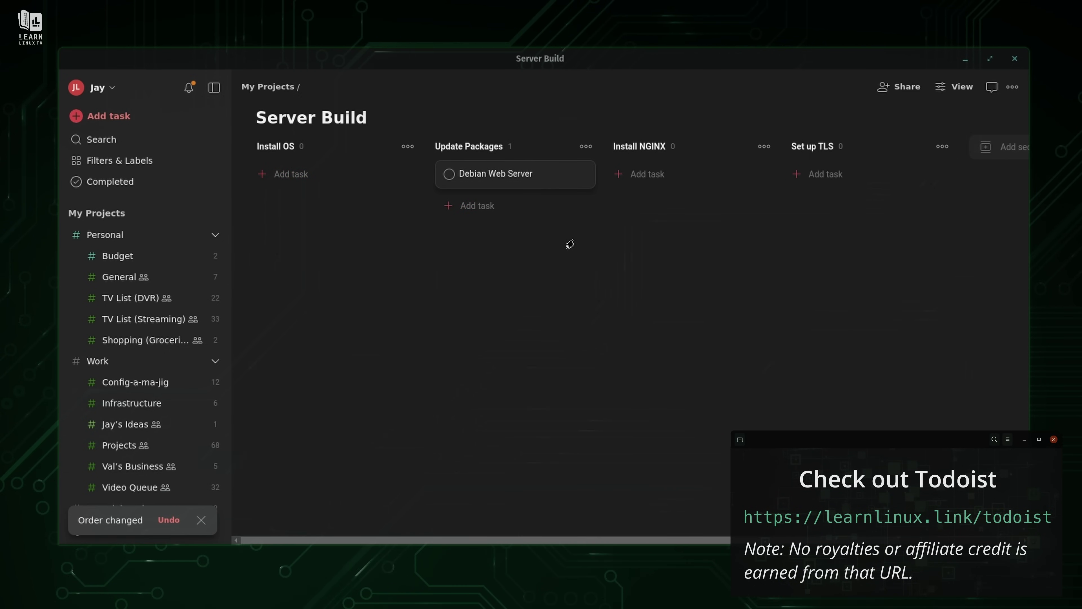
{"action": "left_click_drag", "start_coordinate": [553, 178], "coordinate": [708, 188]}
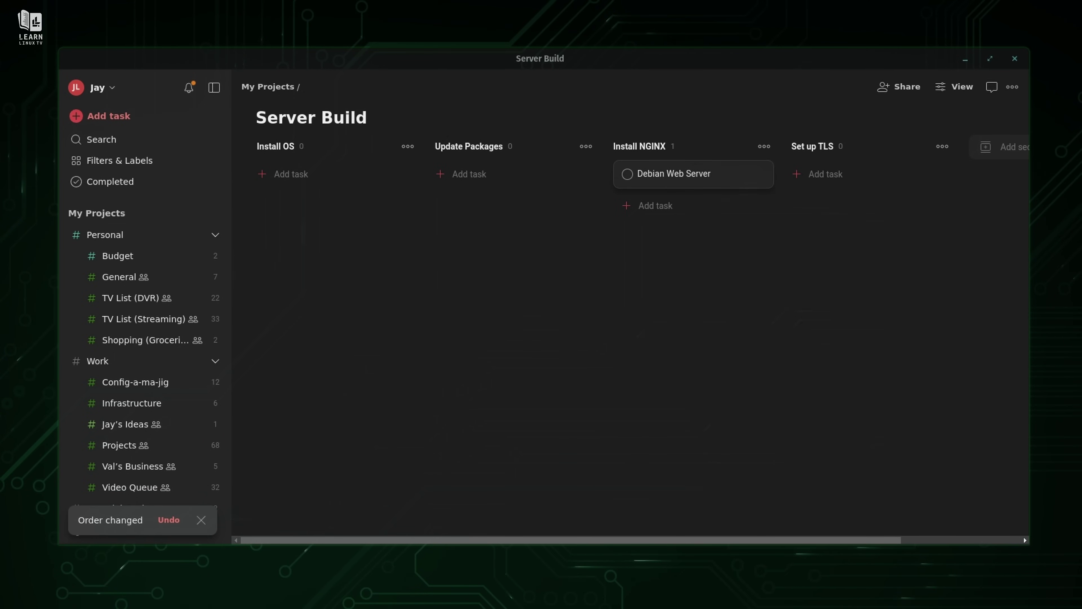
{"action": "left_click_drag", "start_coordinate": [724, 175], "coordinate": [869, 174]}
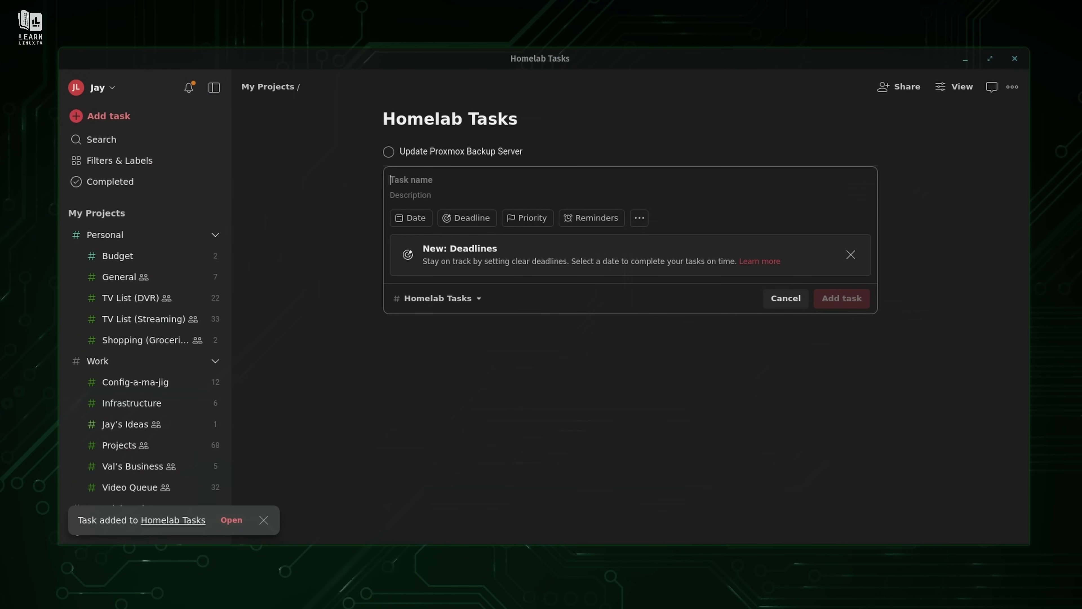
Step: Add the task 'Audit DHCP list in pfsense' to Homelab Tasks
{"action": "type", "text": "Audit D"}
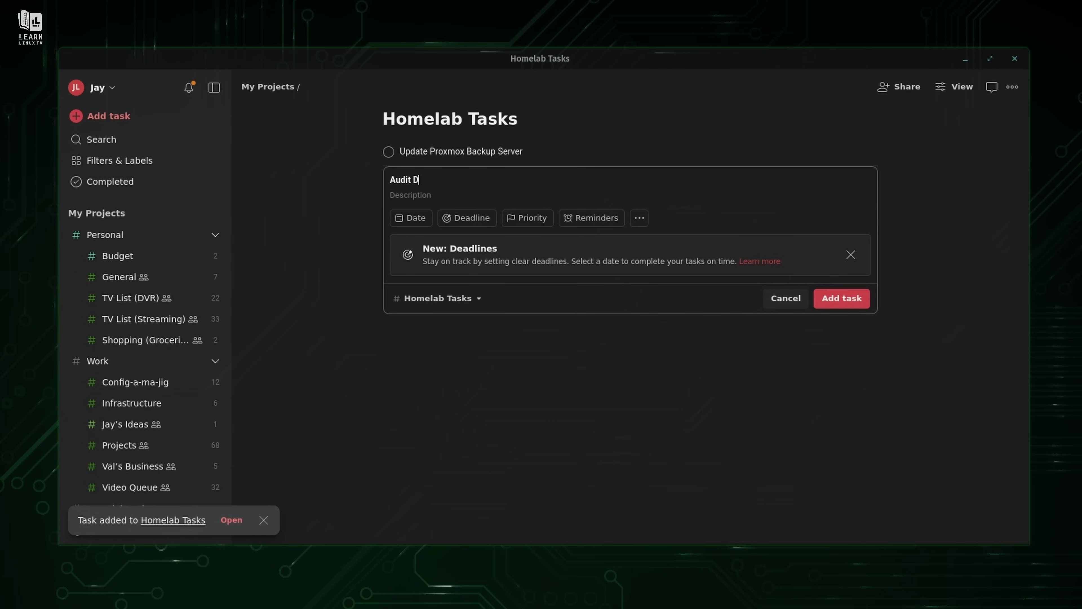
{"action": "type", "text": "HCP list in pf"}
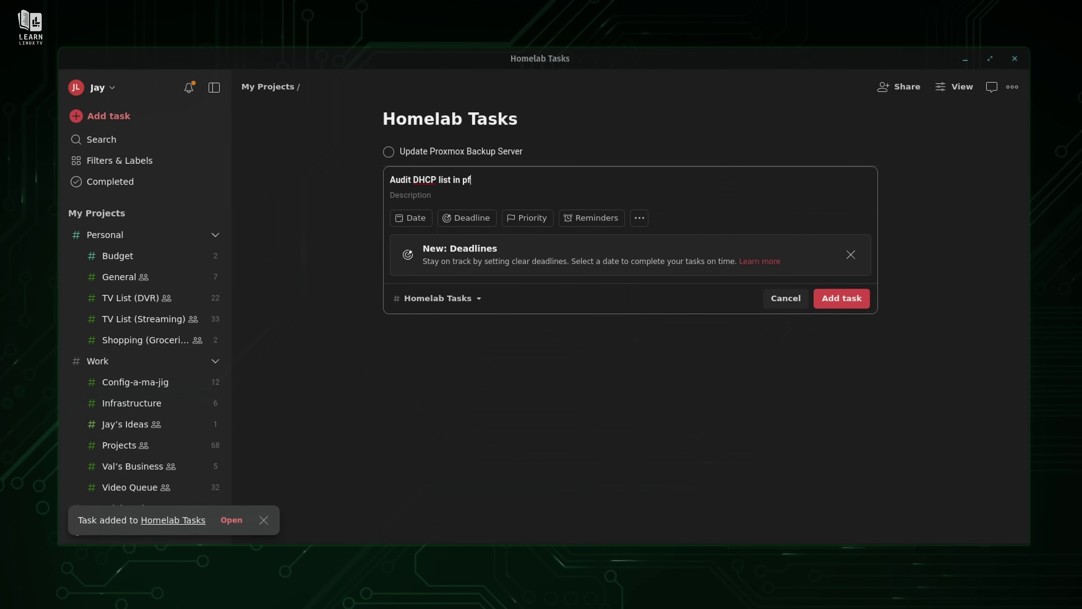
{"action": "type", "text": "sense"}
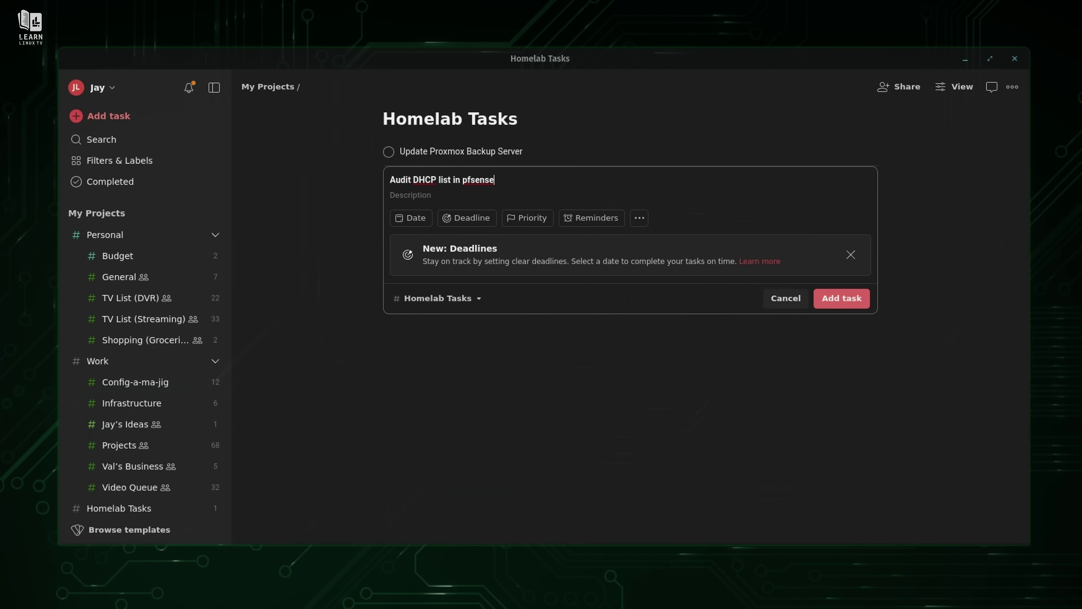
{"action": "key", "text": "Return"}
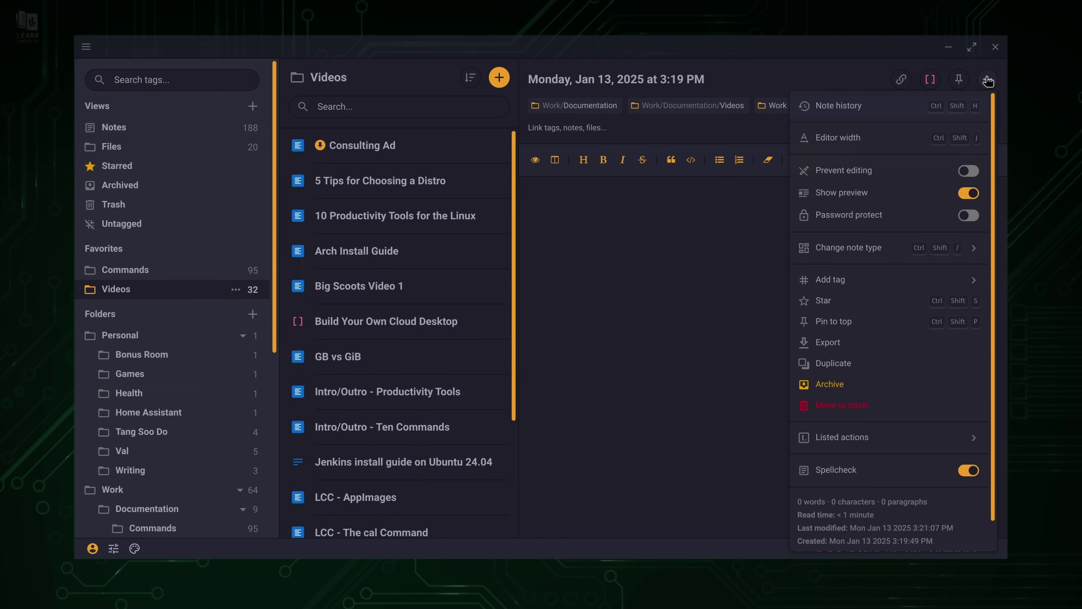
Step: Change the empty Jan 13 note's type to Code
{"action": "left_click", "coordinate": [896, 252]}
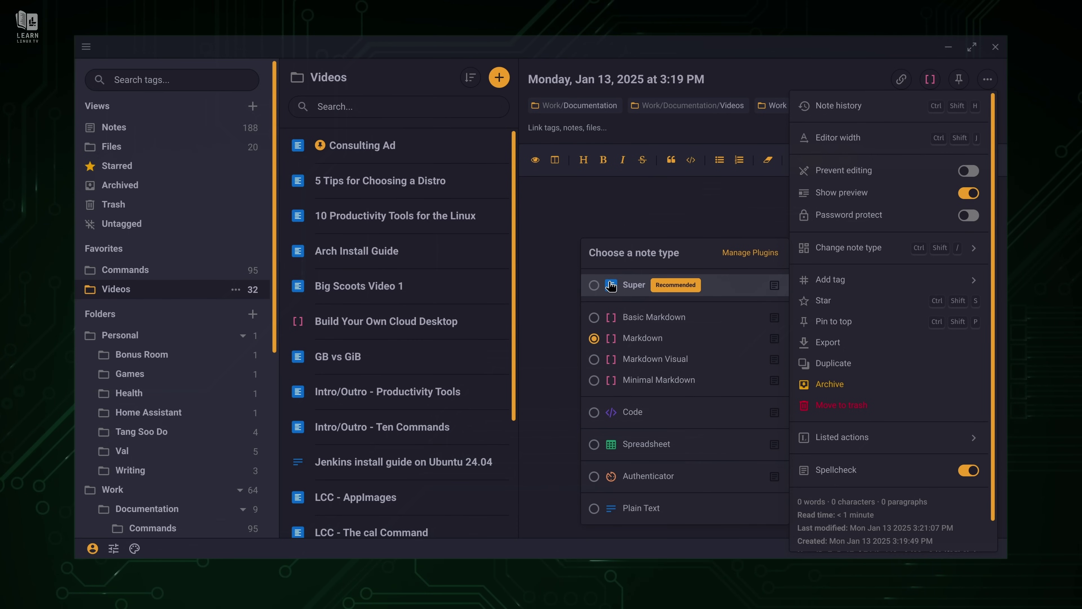
{"action": "left_click", "coordinate": [629, 413]}
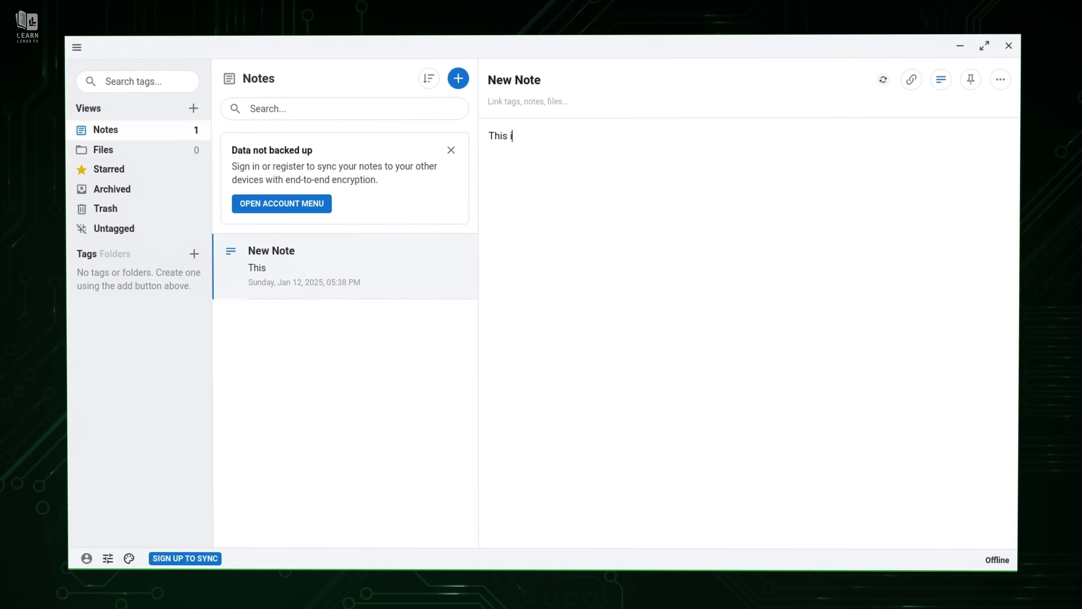
Step: Write a sample sentence in New Note, then scroll the productivity tools note to Syncthing
{"action": "type", "text": "is an example of a note within Standard Notes."}
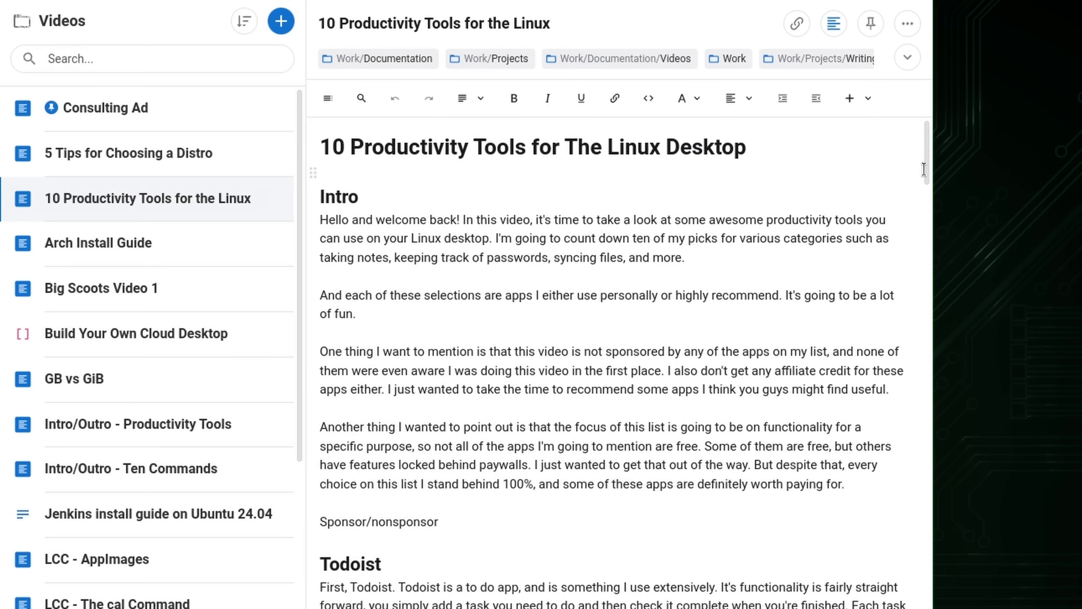
{"action": "scroll", "coordinate": [923, 170], "scroll_direction": "down", "scroll_amount": 10}
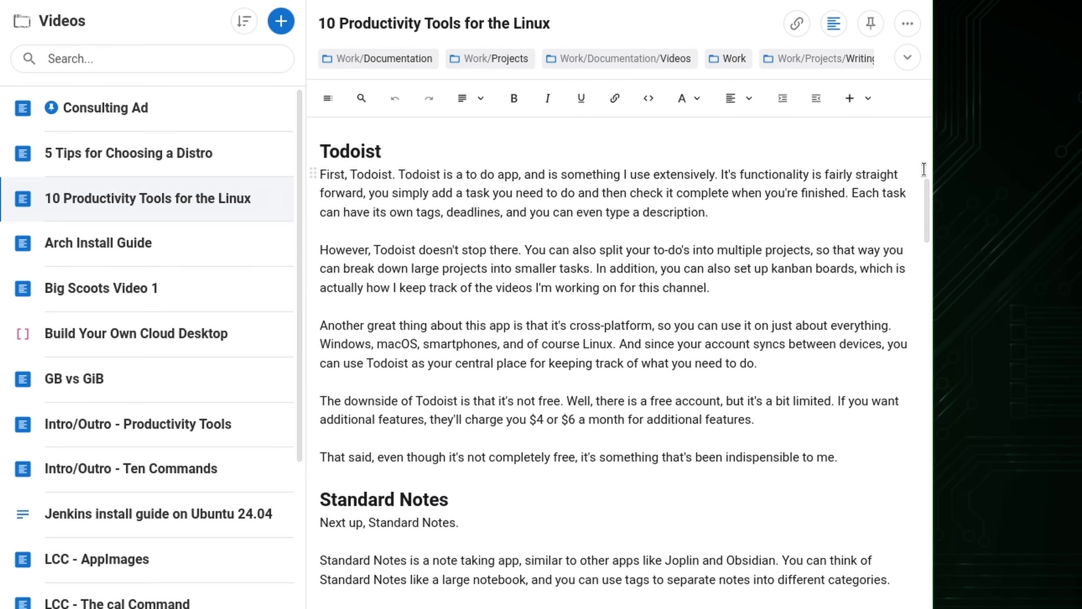
{"action": "scroll", "coordinate": [924, 169], "scroll_direction": "down", "scroll_amount": 20}
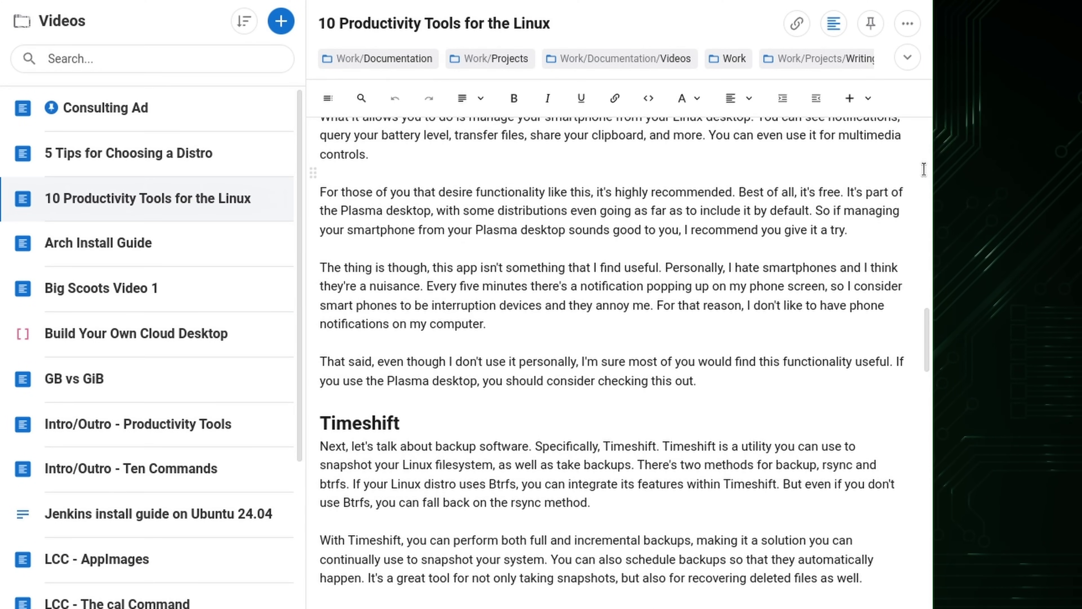
{"action": "scroll", "coordinate": [924, 169], "scroll_direction": "down", "scroll_amount": 20}
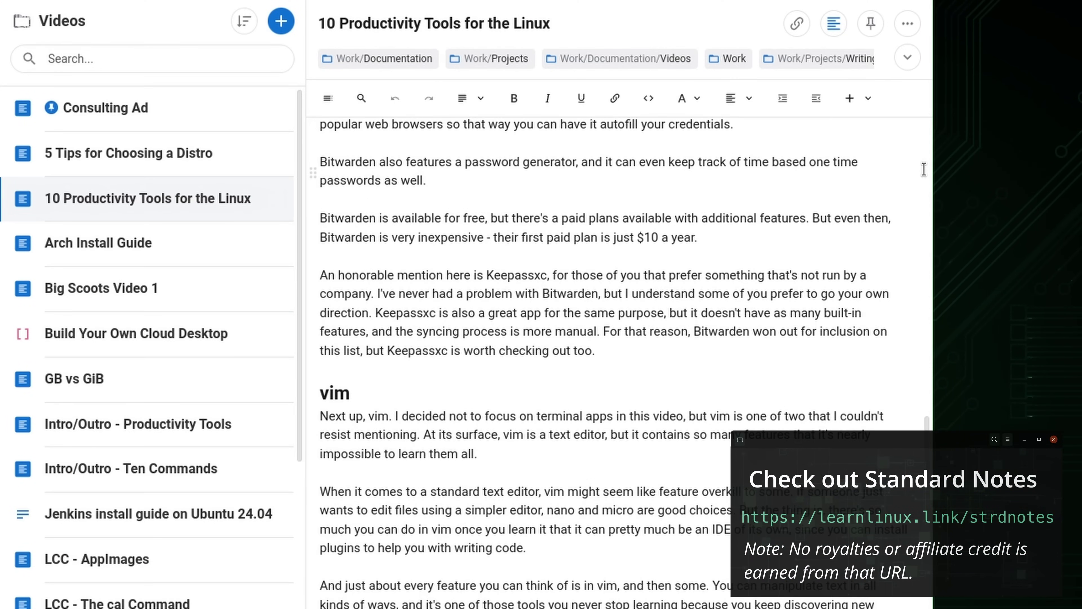
{"action": "scroll", "coordinate": [924, 169], "scroll_direction": "down", "scroll_amount": 15}
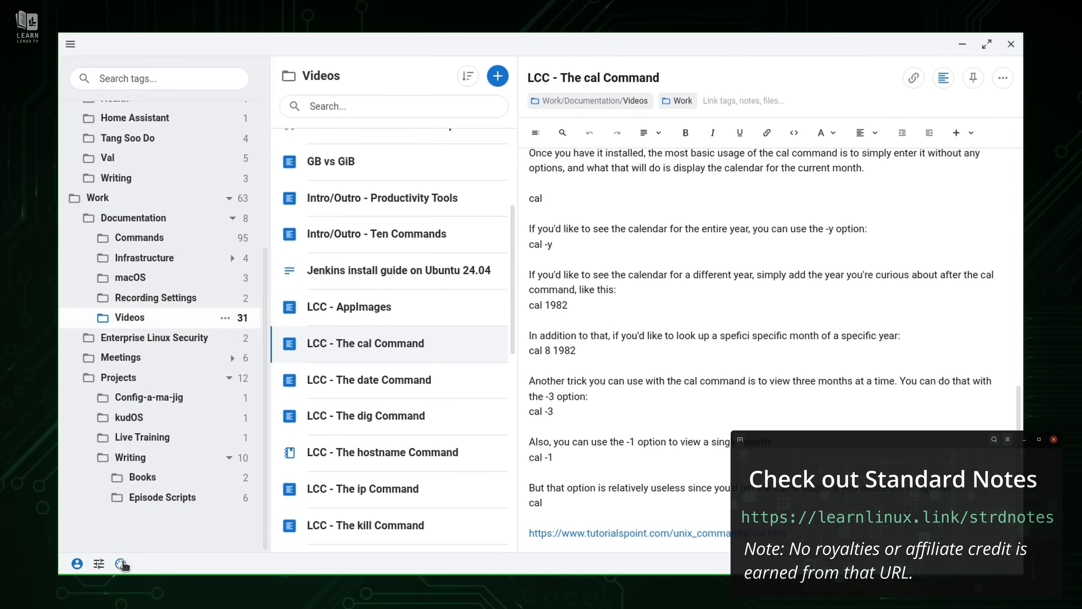
Step: Try the Midnight and Muted Dark themes, then settle on Solarized Dark
{"action": "left_click", "coordinate": [119, 562]}
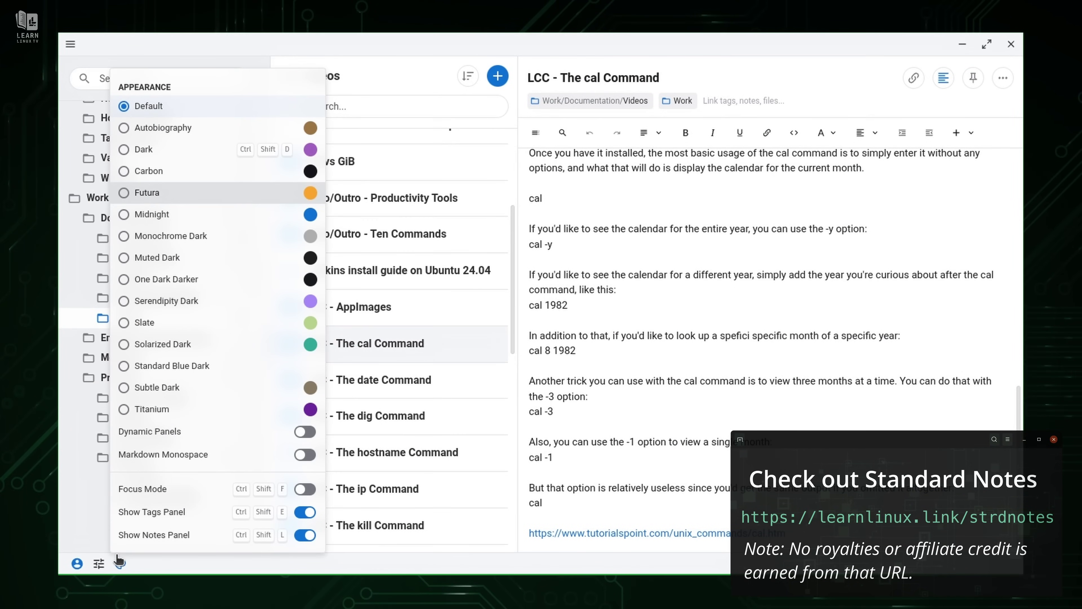
{"action": "left_click", "coordinate": [169, 217]}
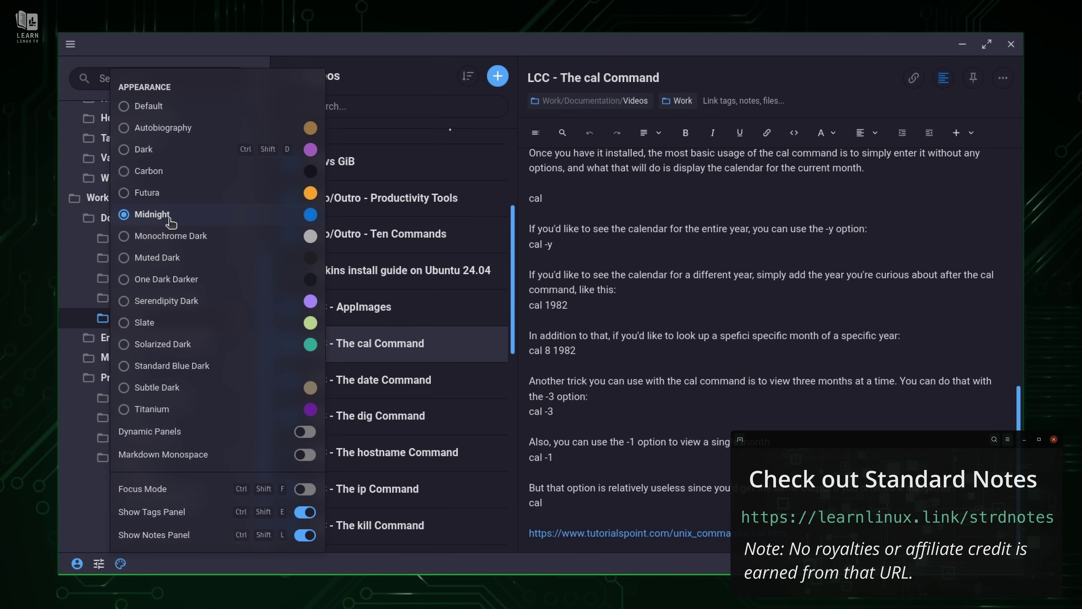
{"action": "left_click", "coordinate": [164, 261]}
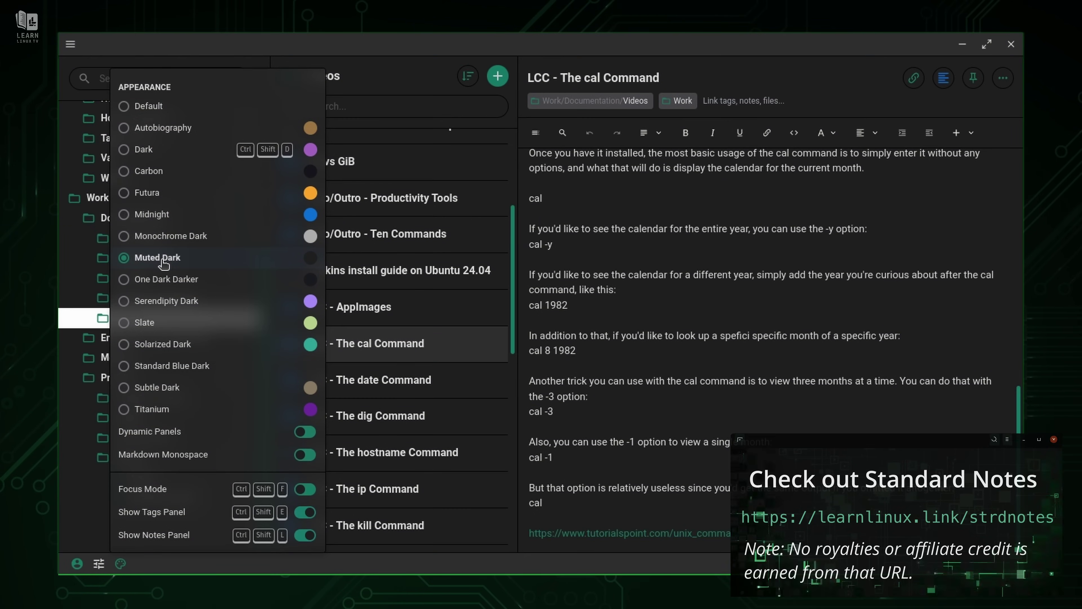
{"action": "left_click", "coordinate": [172, 343]}
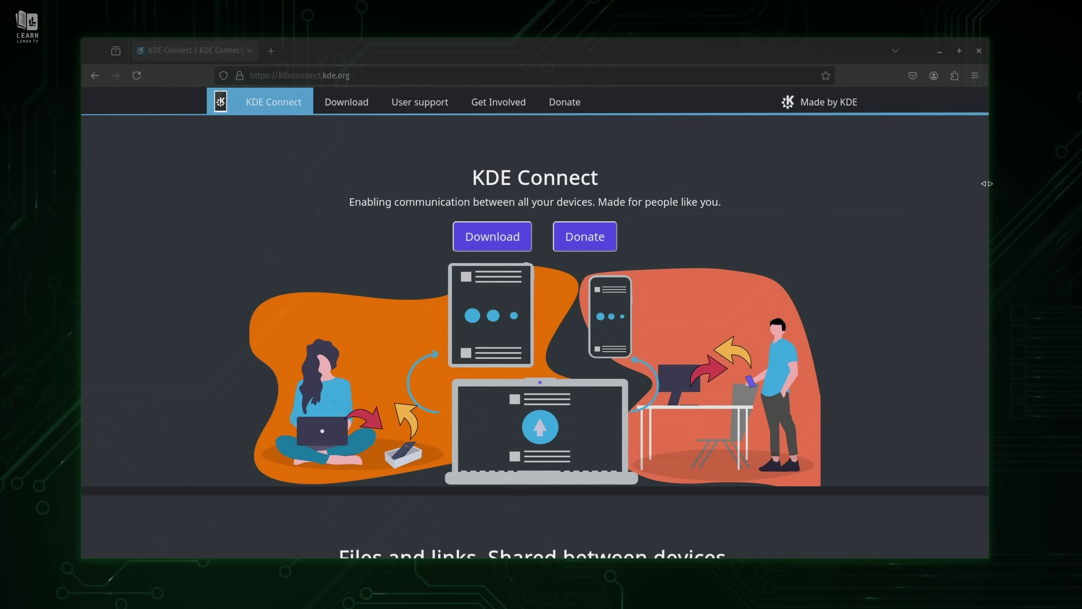
Step: Scroll the KDE Connect home page past Music to the Presentation Remote, Virtual Trackpad section
{"action": "left_click_drag", "start_coordinate": [985, 128], "coordinate": [979, 173]}
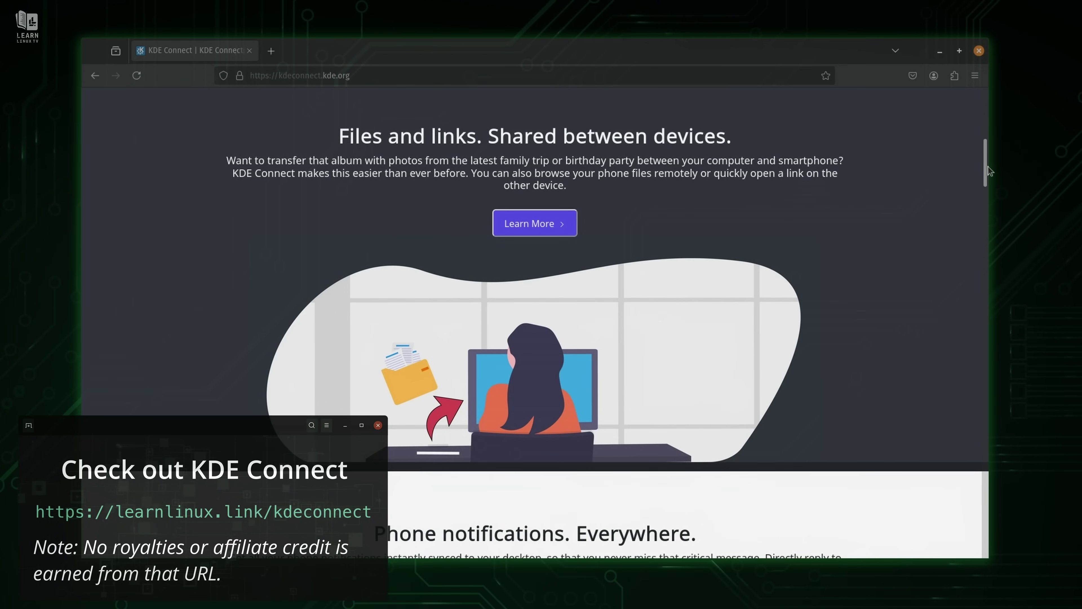
{"action": "scroll", "coordinate": [984, 168], "scroll_direction": "down", "scroll_amount": 2}
{"action": "left_click_drag", "start_coordinate": [985, 170], "coordinate": [982, 214]}
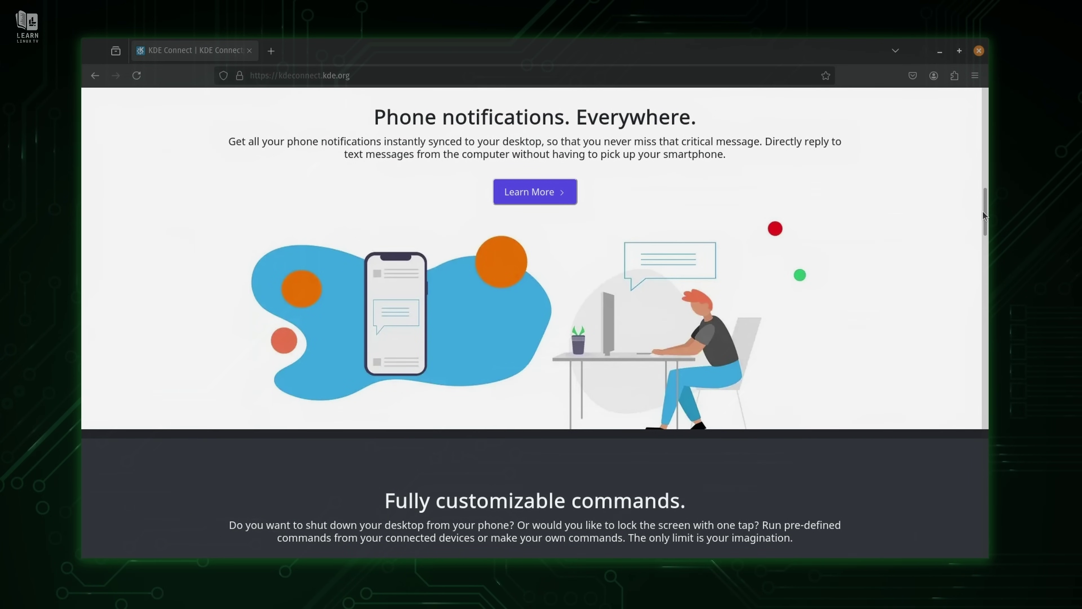
{"action": "left_click_drag", "start_coordinate": [983, 216], "coordinate": [986, 257]}
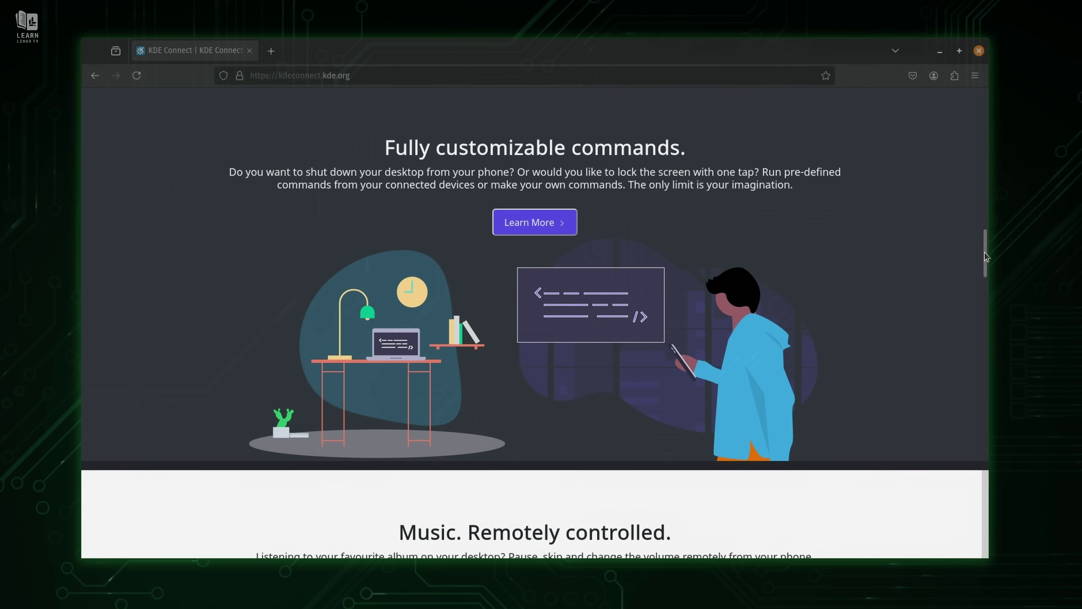
{"action": "left_click_drag", "start_coordinate": [986, 256], "coordinate": [985, 303]}
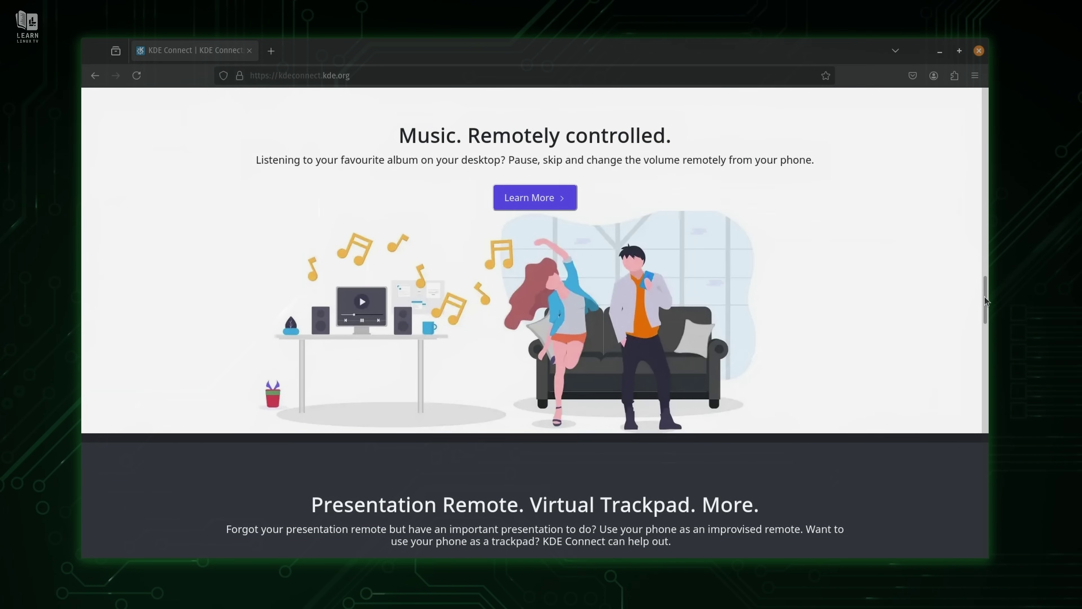
{"action": "left_click_drag", "start_coordinate": [986, 300], "coordinate": [978, 337]}
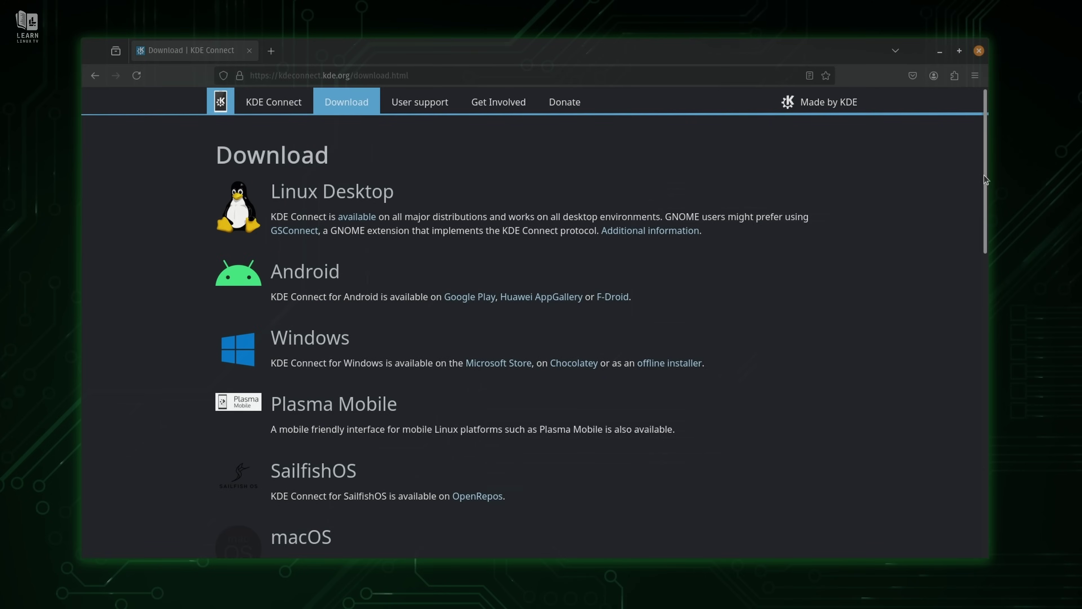
Step: Scroll the KDE Connect download page listing Linux Desktop, Android, Windows and SailfishOS builds
{"action": "left_click_drag", "start_coordinate": [983, 183], "coordinate": [1001, 137]}
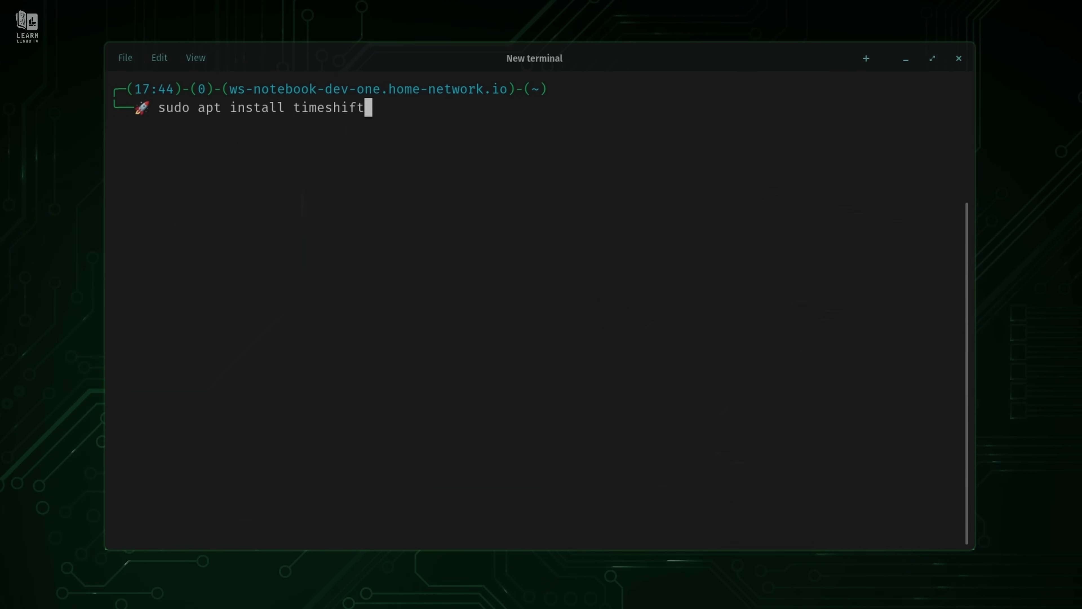
Step: Run sudo apt install timeshift to install Timeshift and its eight new packages
{"action": "key", "text": "Return"}
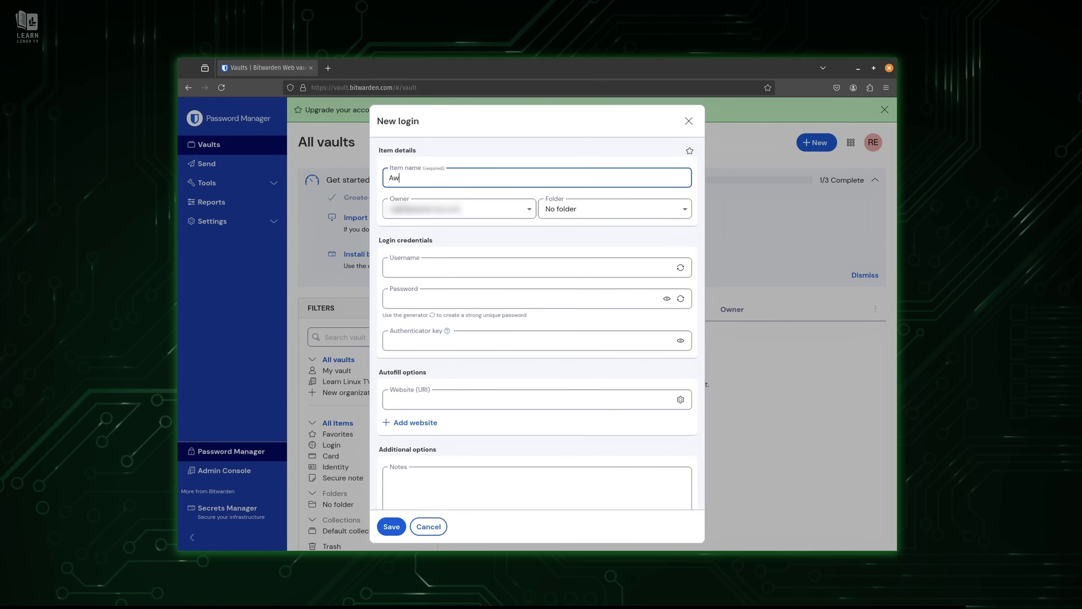
Step: Name the new Bitwarden login item 'Awesome Test' and move on to the Username field
{"action": "type", "text": "esome Test"}
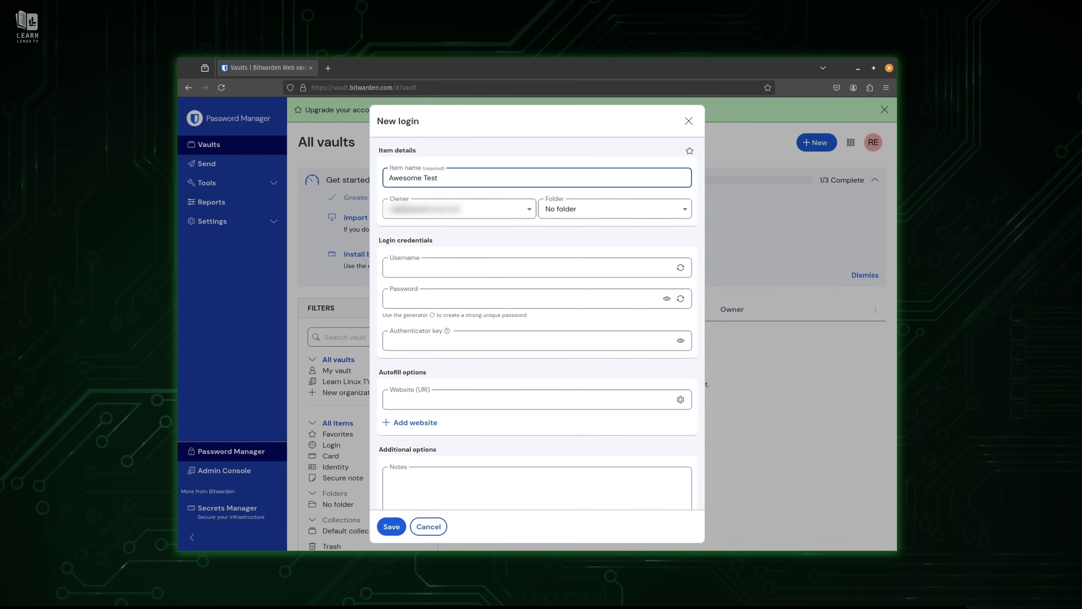
{"action": "key", "text": "Tab"}
{"action": "key", "text": "Tab"}
{"action": "key", "text": "Tab"}
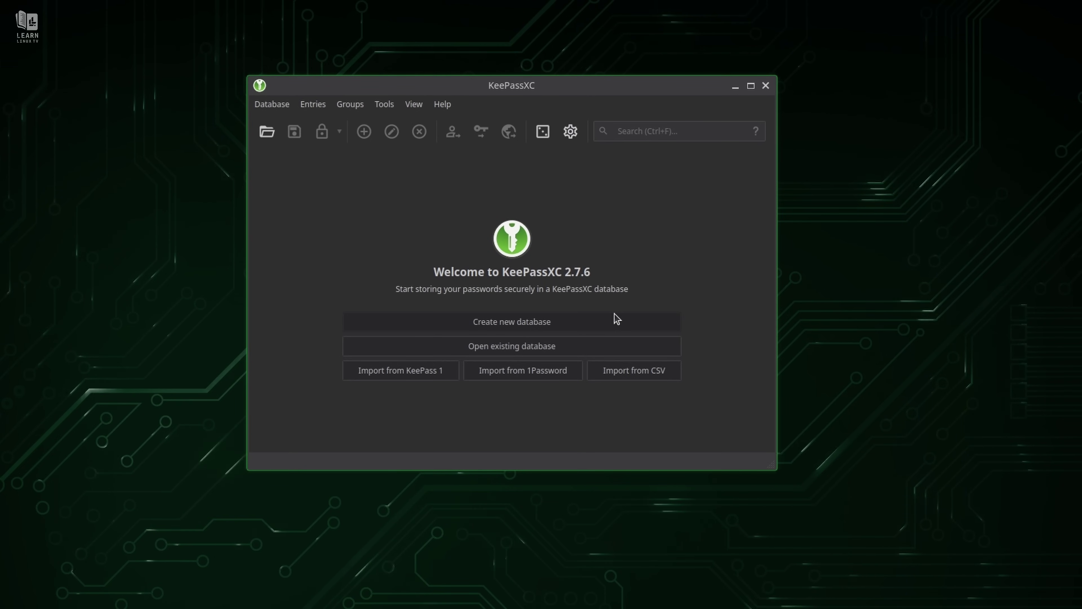
Step: Start a new KeePassXC database, keeping the default name Passwords and default encryption settings
{"action": "left_click", "coordinate": [617, 320]}
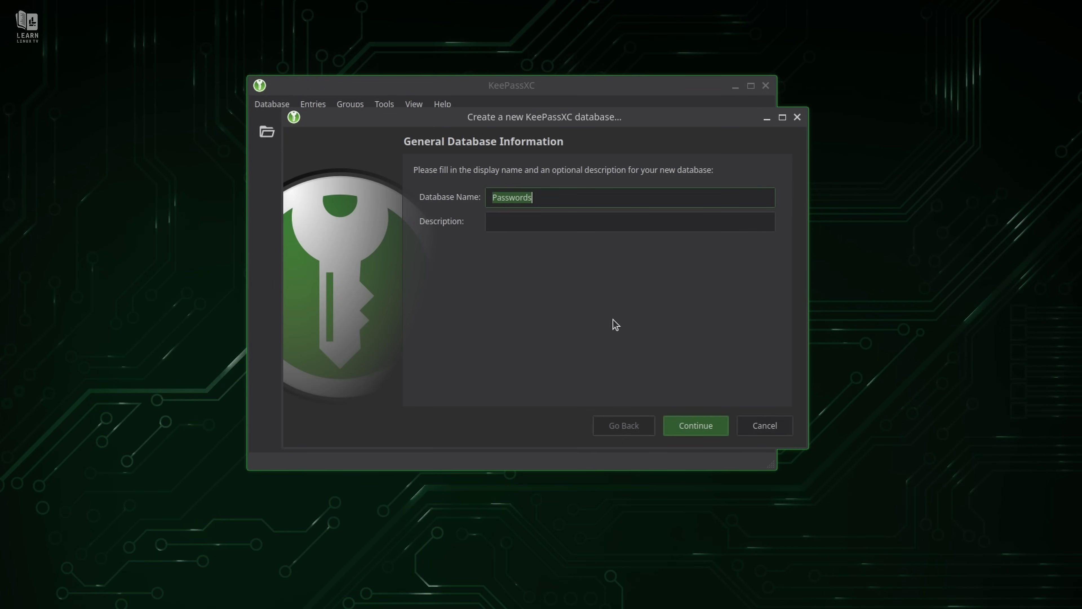
{"action": "left_click", "coordinate": [702, 426]}
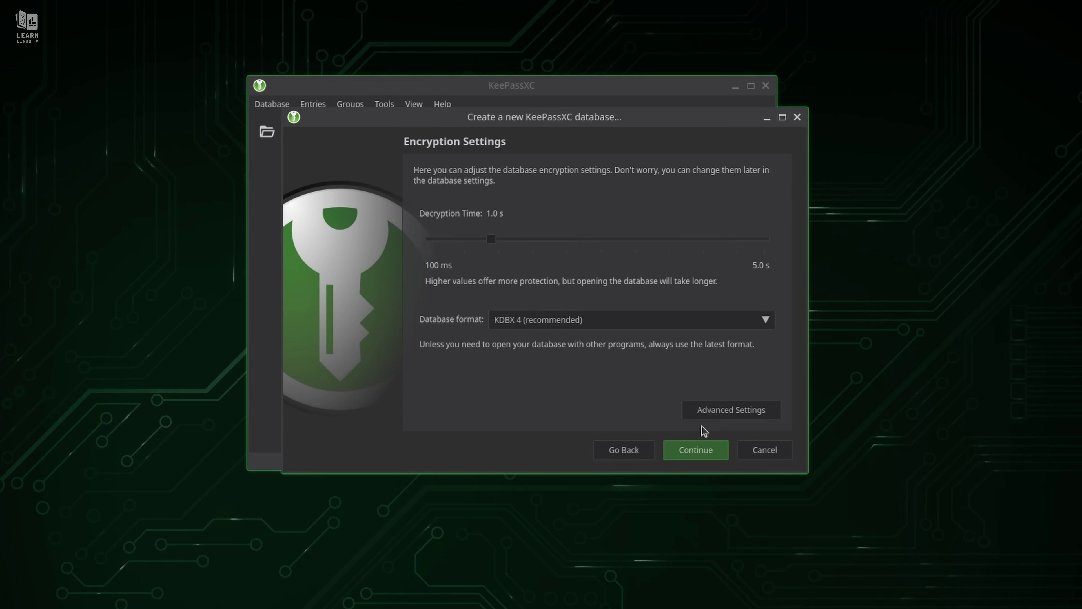
{"action": "left_click", "coordinate": [699, 451]}
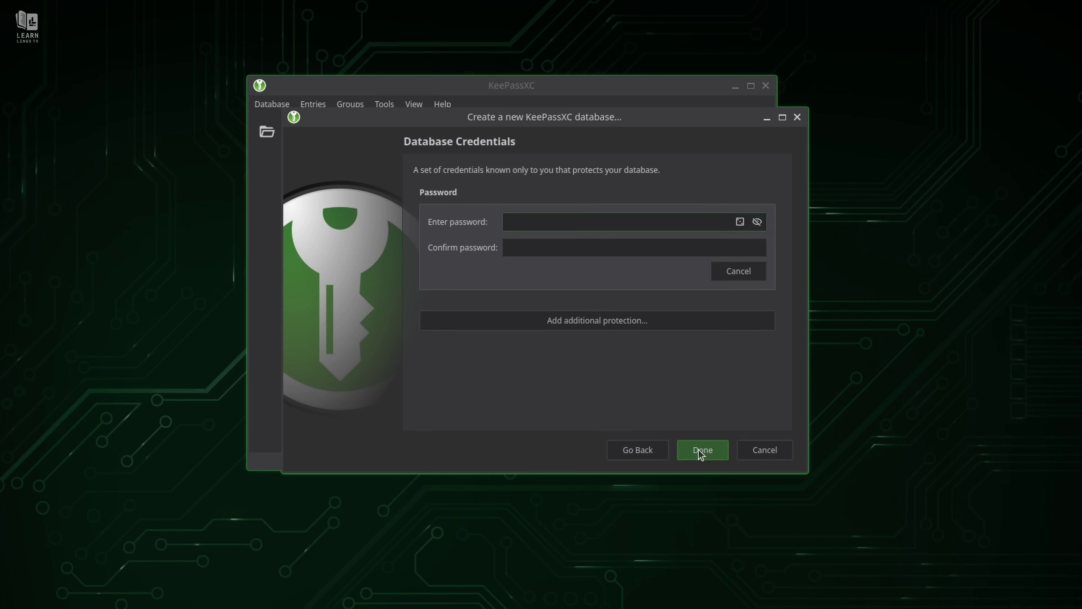
Step: Enter the master password and retype it in the confirmation field
{"action": "type", "text": "**********"}
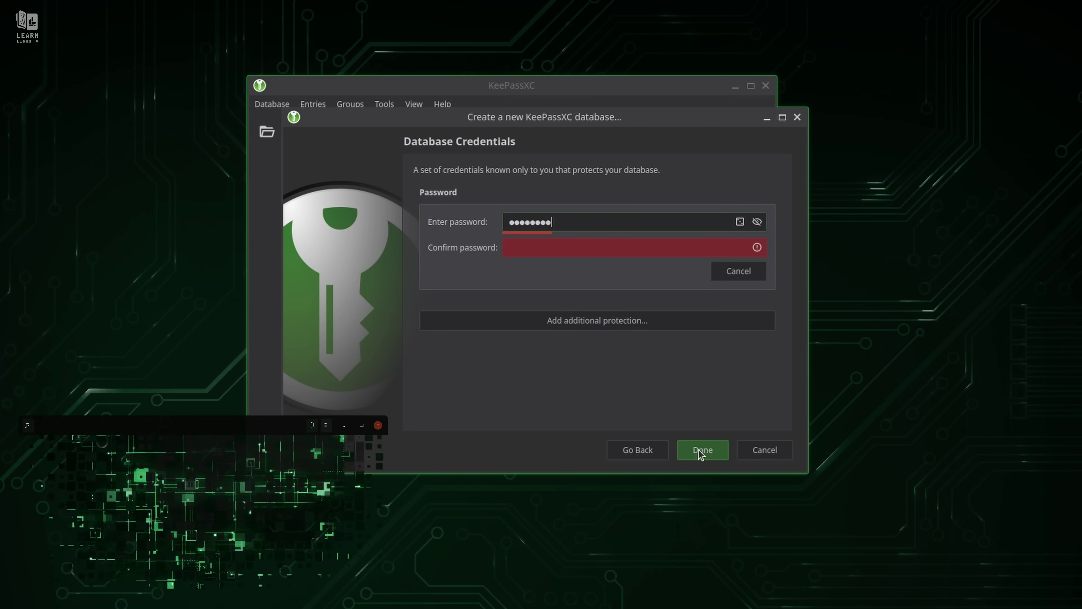
{"action": "type", "text": "***"}
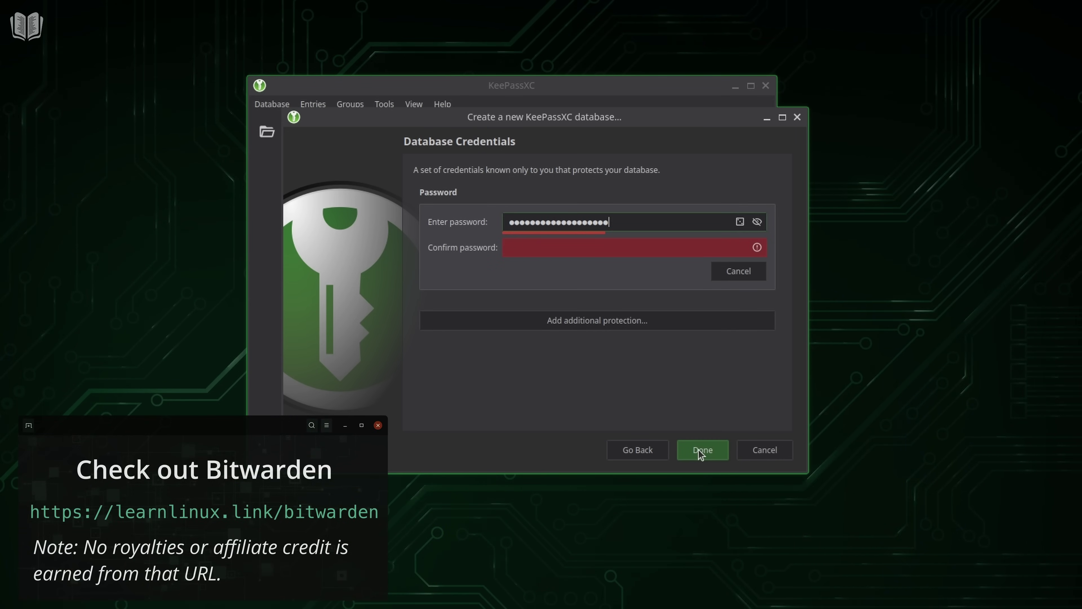
{"action": "type", "text": "***"}
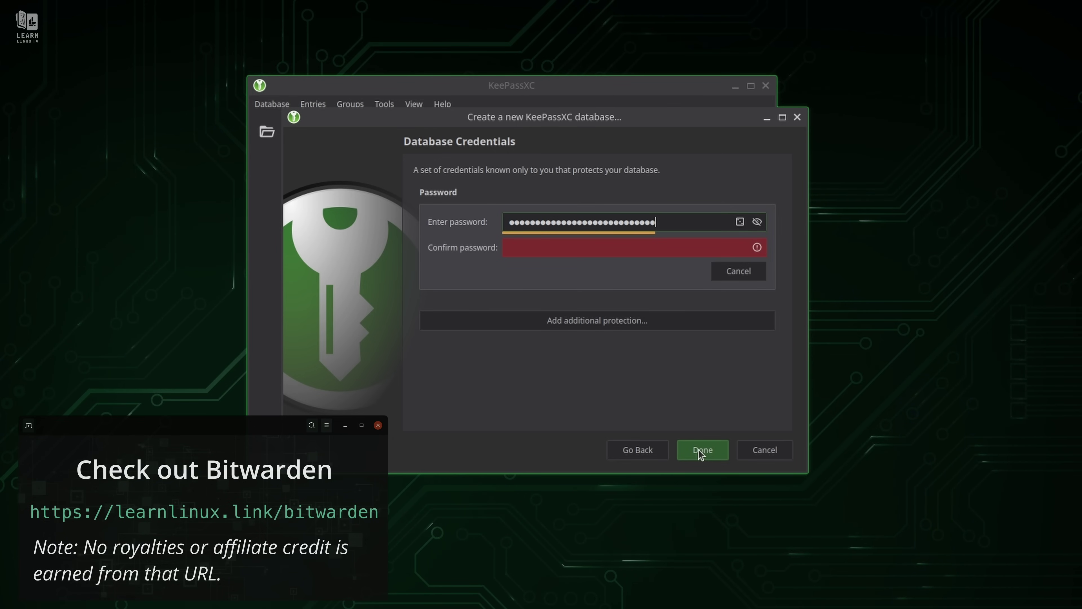
{"action": "key", "text": "Tab"}
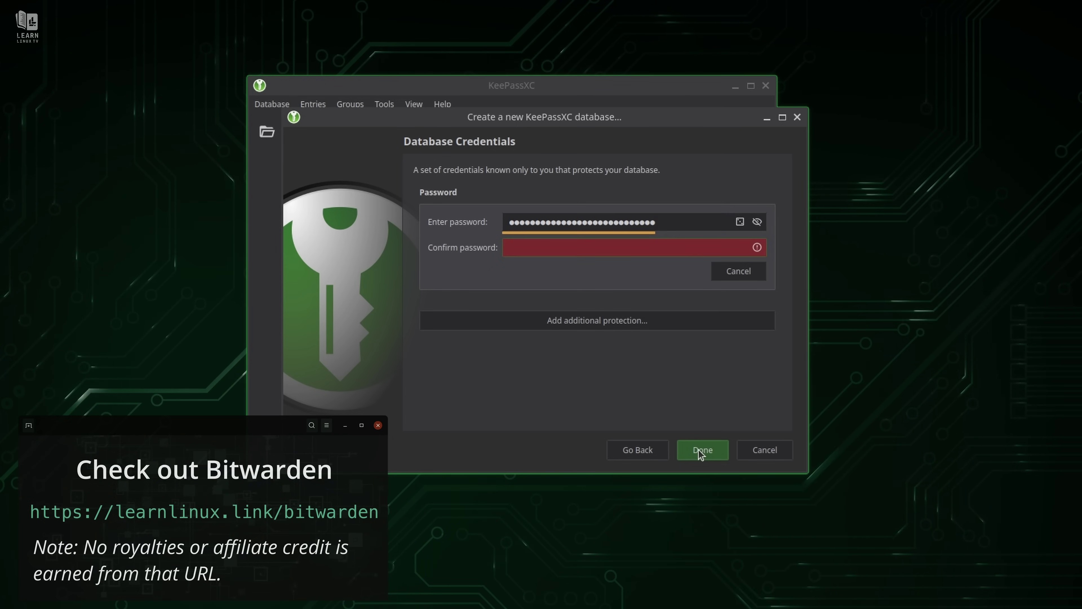
{"action": "type", "text": "******************"}
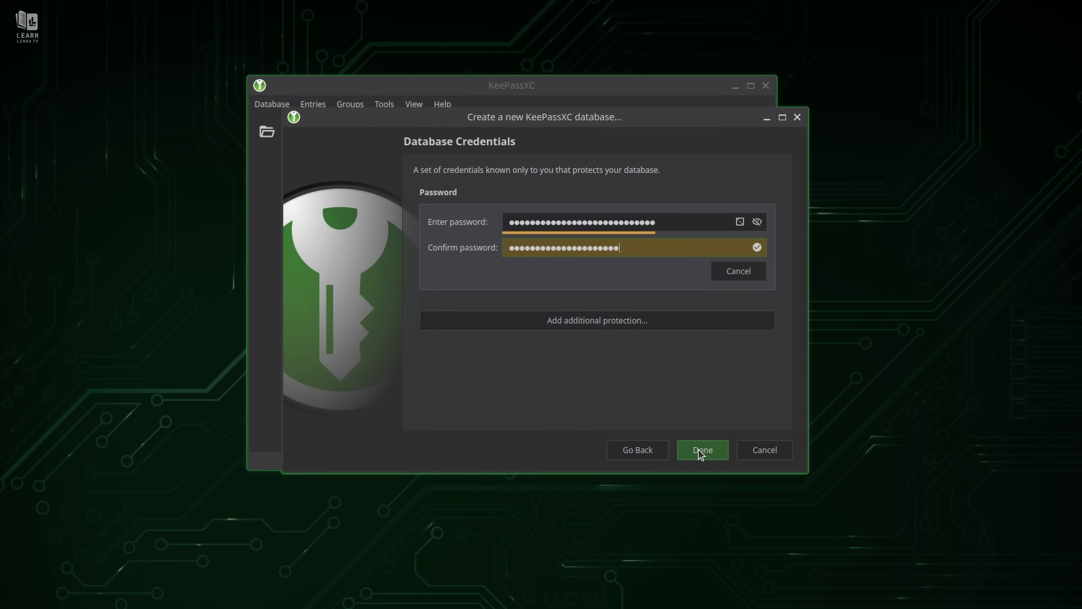
{"action": "type", "text": "******"}
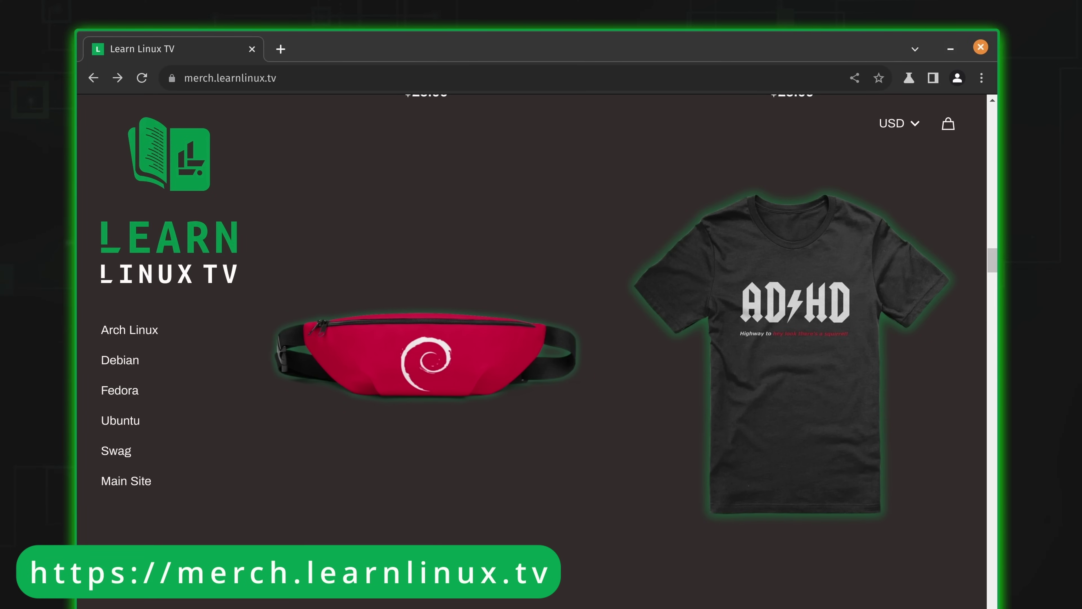
Step: Scroll the merch.learnlinux.tv page down to the ADHD and 'btw i use fedora' shirts
{"action": "scroll", "coordinate": [533, 341], "scroll_direction": "down", "scroll_amount": 10}
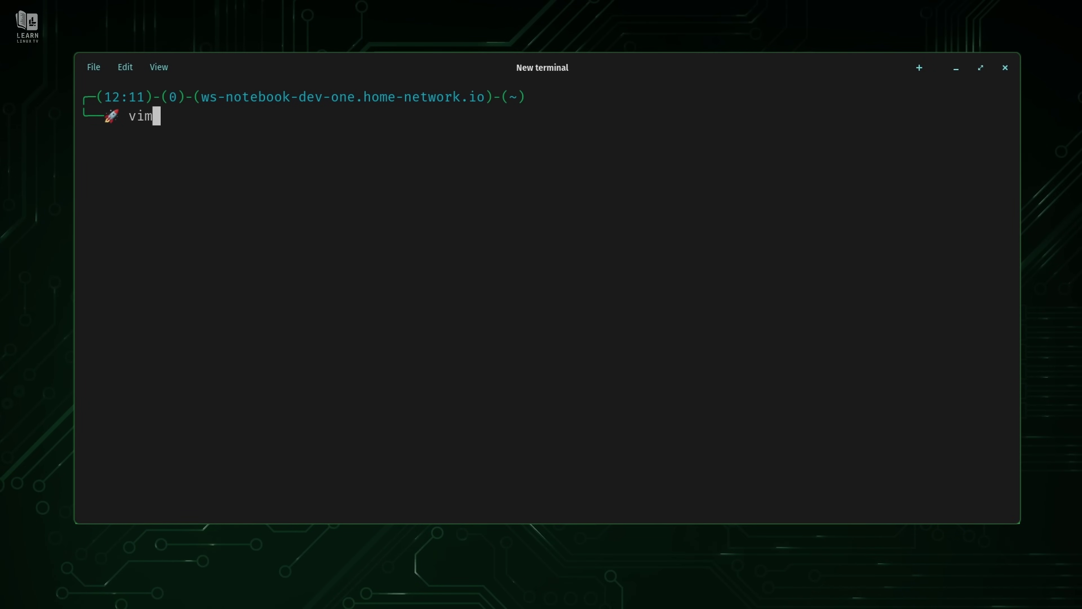
Step: Launch vim and write the line 'vim is a VERY powerful text editor'
{"action": "key", "text": "Return"}
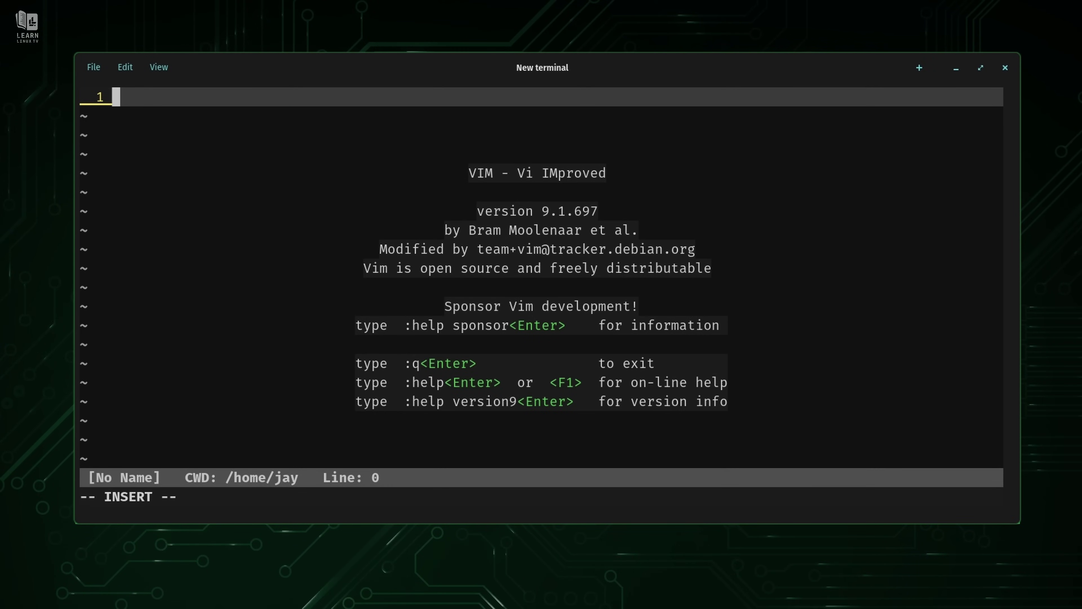
{"action": "key", "text": "Return"}
{"action": "key", "text": "BackSpace"}
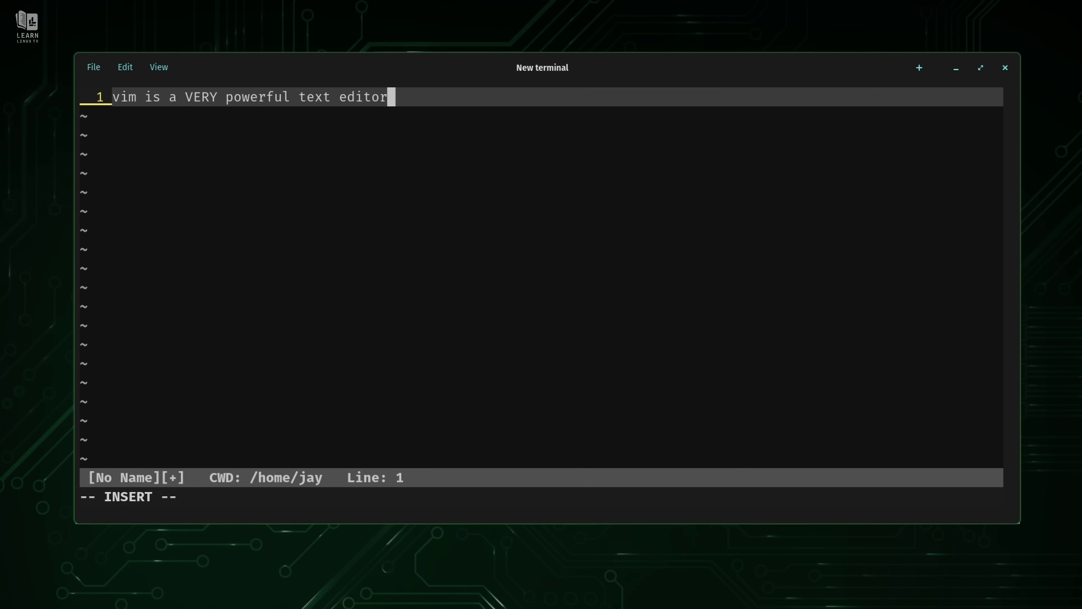
{"action": "key", "text": "Return"}
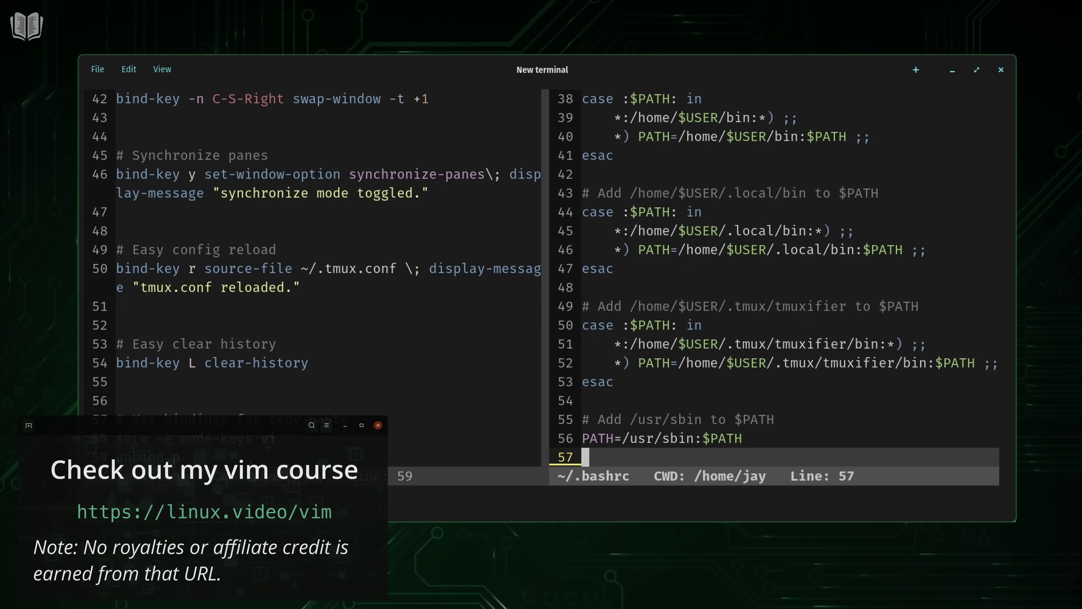
Step: Switch to the tmux.conf pane and move from the top down to the prefix settings
{"action": "key", "text": "ctrl+w"}
{"action": "key", "text": "h"}
{"action": "key", "text": "g"}
{"action": "key", "text": "g"}
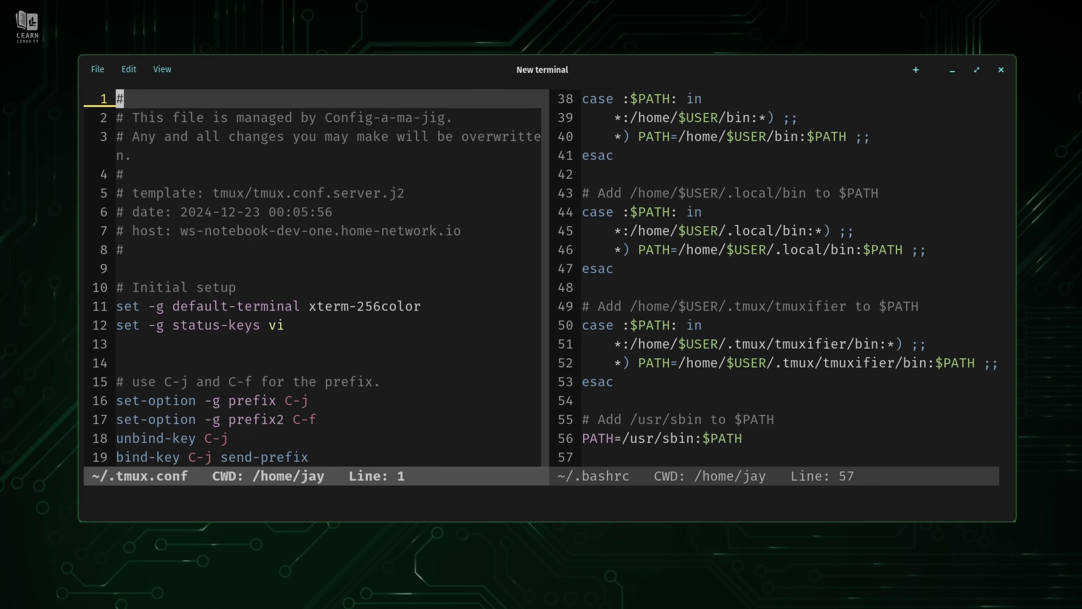
{"action": "key", "text": "j"}
{"action": "key", "text": "j"}
{"action": "key", "text": "j"}
{"action": "key", "text": "j"}
{"action": "key", "text": "j"}
{"action": "key", "text": "j"}
{"action": "key", "text": "j"}
{"action": "key", "text": "j"}
{"action": "key", "text": "j"}
{"action": "key", "text": "j"}
{"action": "key", "text": "j"}
{"action": "key", "text": "j"}
{"action": "key", "text": "j"}
{"action": "key", "text": "j"}
{"action": "key", "text": "j"}
{"action": "key", "text": "j"}
{"action": "key", "text": "j"}
{"action": "key", "text": "j"}
{"action": "key", "text": "j"}
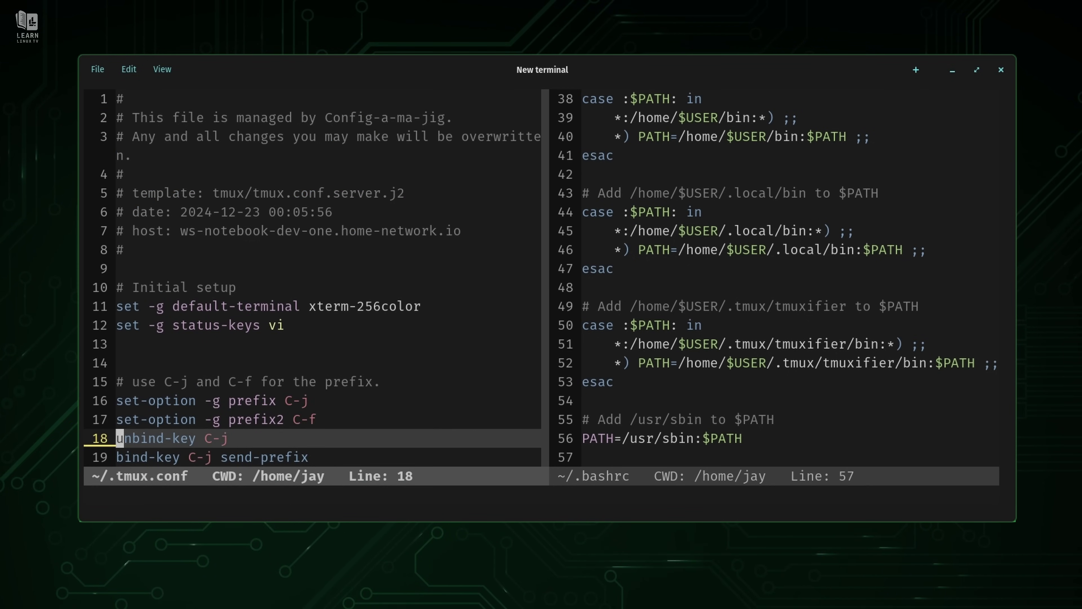
{"action": "key", "text": "j"}
{"action": "key", "text": "j"}
{"action": "key", "text": "j"}
{"action": "key", "text": "j"}
{"action": "key", "text": "j"}
{"action": "key", "text": "j"}
{"action": "key", "text": "j"}
{"action": "key", "text": "k"}
{"action": "key", "text": "k"}
{"action": "key", "text": "k"}
{"action": "key", "text": "k"}
{"action": "key", "text": "k"}
{"action": "key", "text": "k"}
{"action": "key", "text": "k"}
{"action": "key", "text": "k"}
{"action": "key", "text": "k"}
{"action": "key", "text": "k"}
{"action": "key", "text": "k"}
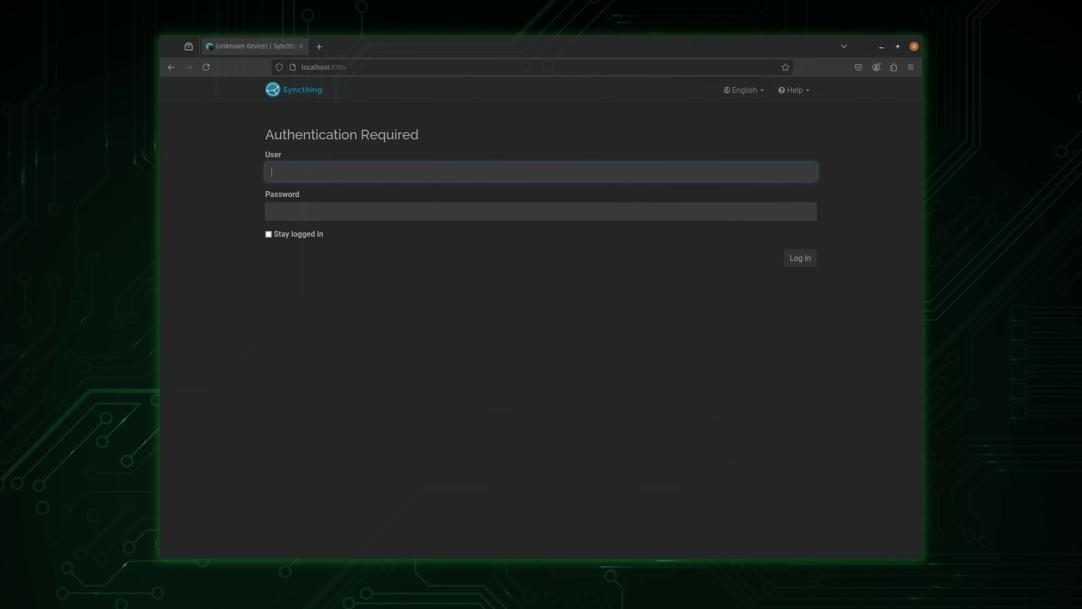
Step: Log in to the Syncthing web interface with the account username and password
{"action": "type", "text": "jay"}
{"action": "key", "text": "Tab"}
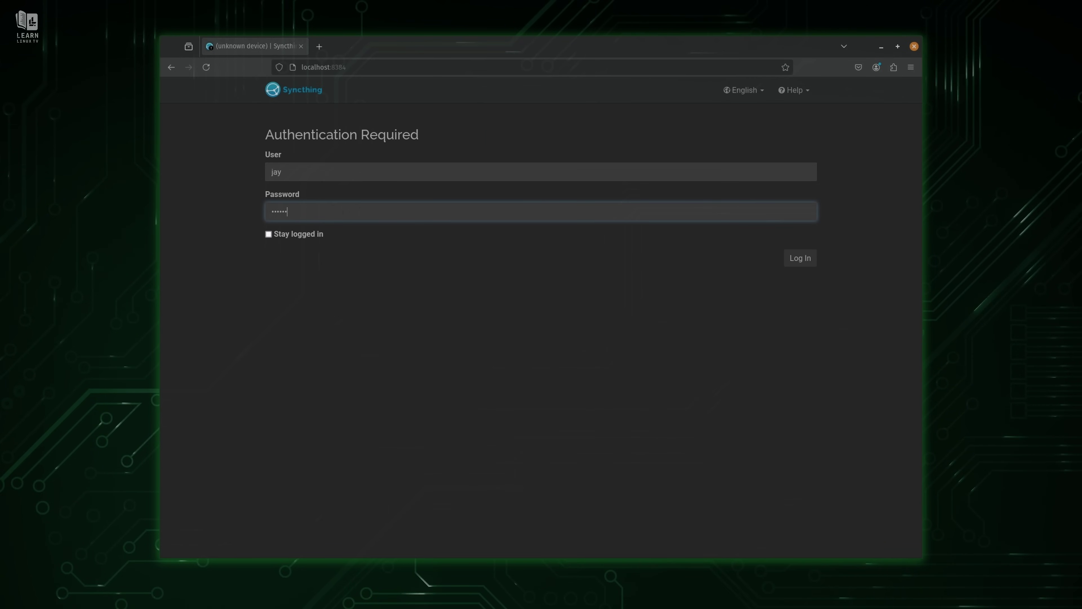
{"action": "key", "text": "Return"}
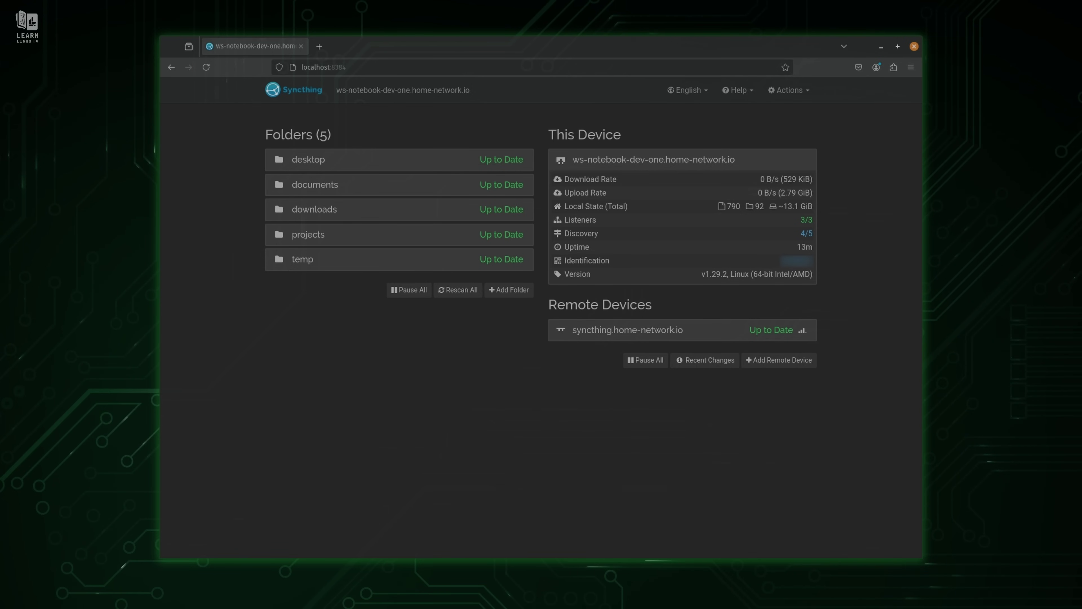
Step: Expand the desktop folder's details and open its Edit settings
{"action": "left_click", "coordinate": [476, 164]}
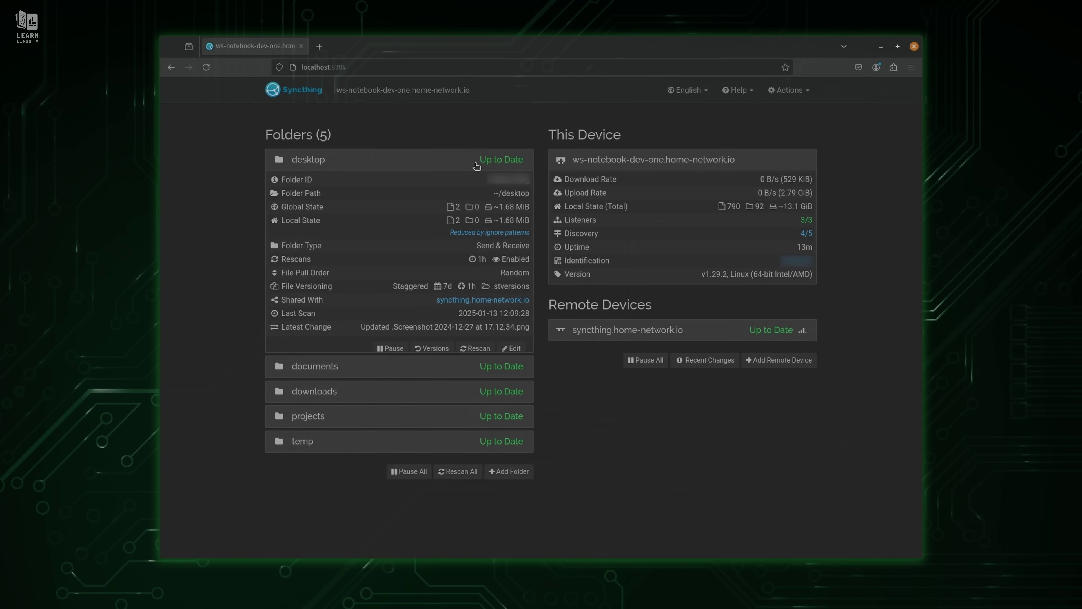
{"action": "left_click", "coordinate": [512, 348]}
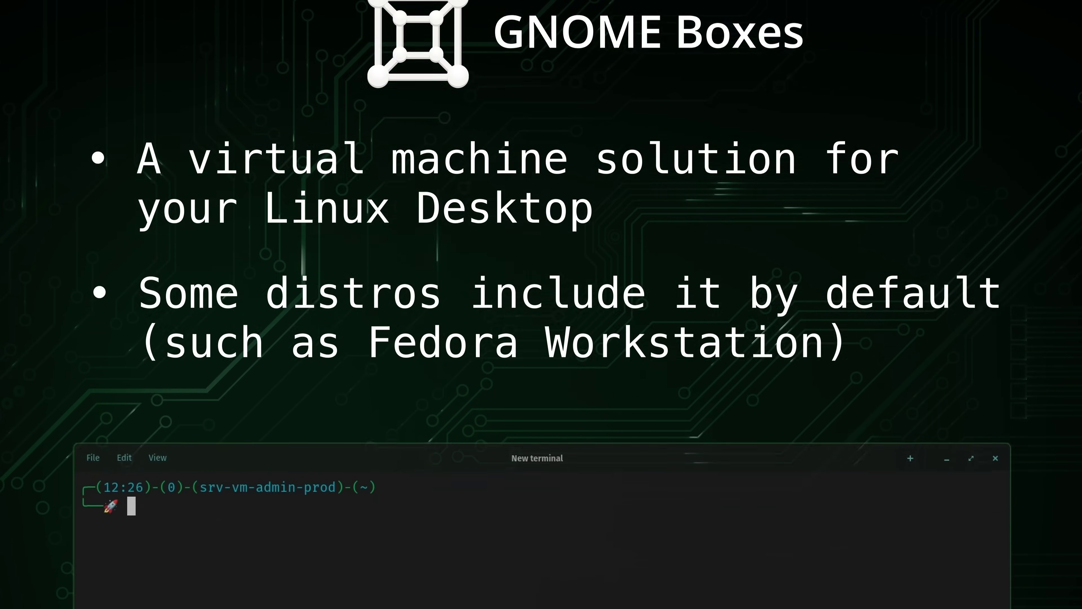
Step: Run 'sudo apt install gnome-boxes' and answer y to install the 317 new packages
{"action": "type", "text": "sudo ap"}
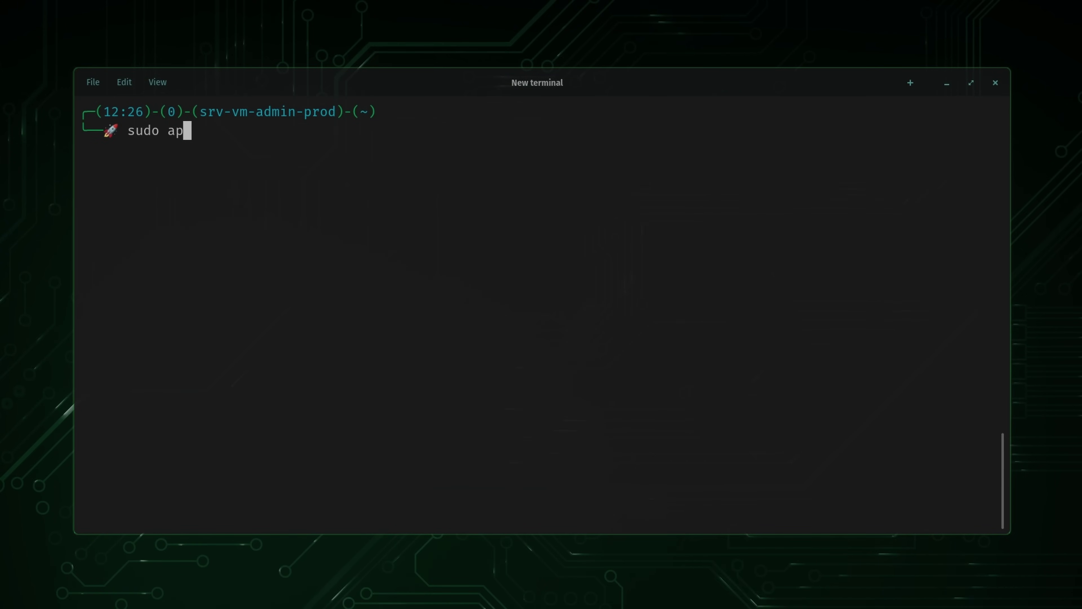
{"action": "type", "text": "t install gnome-boxes"}
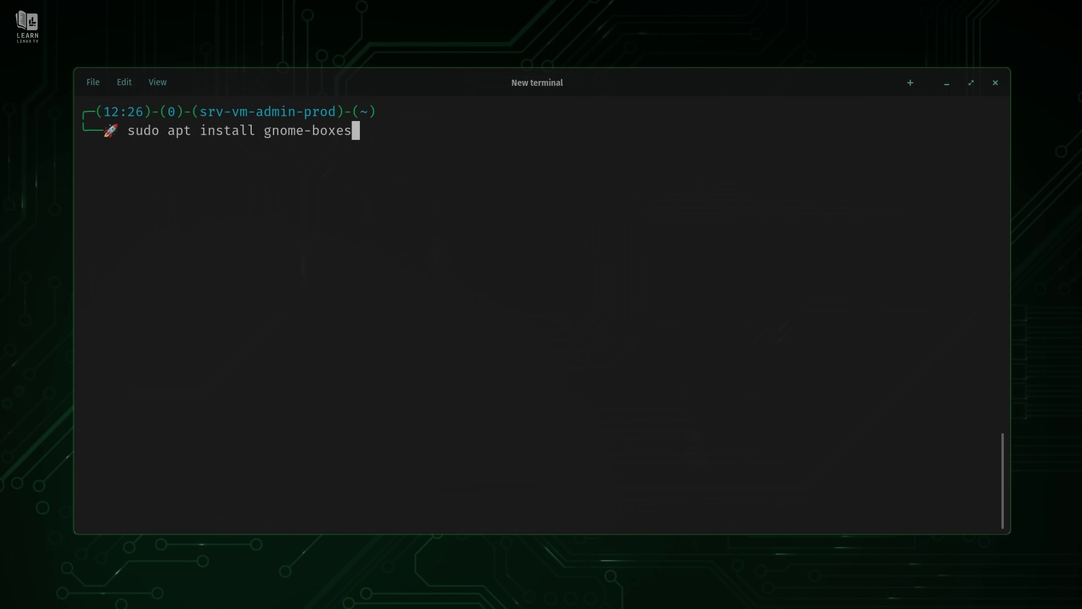
{"action": "key", "text": "Return"}
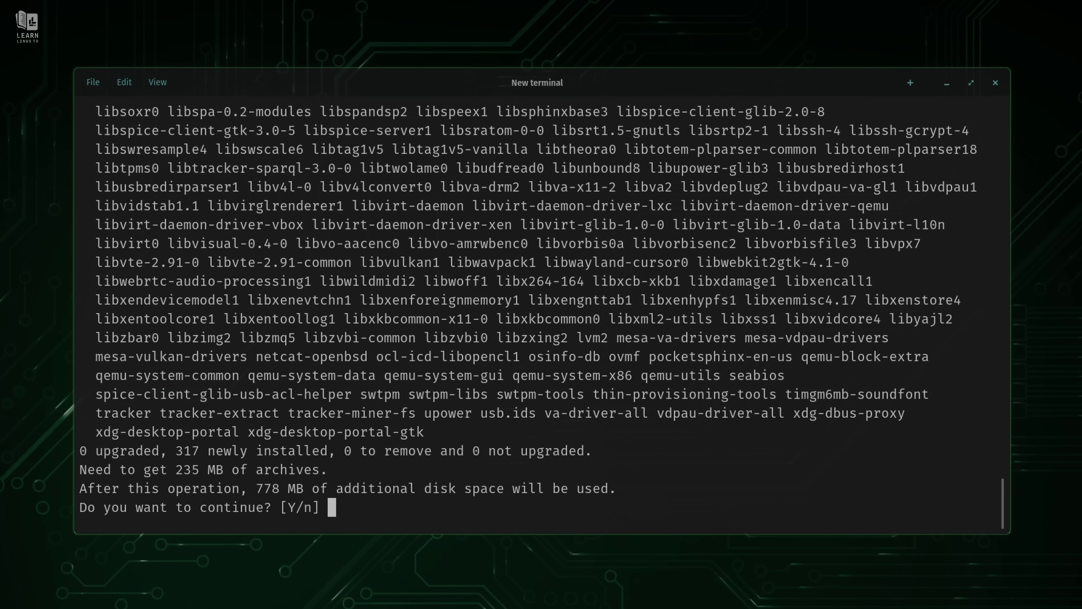
{"action": "type", "text": "y"}
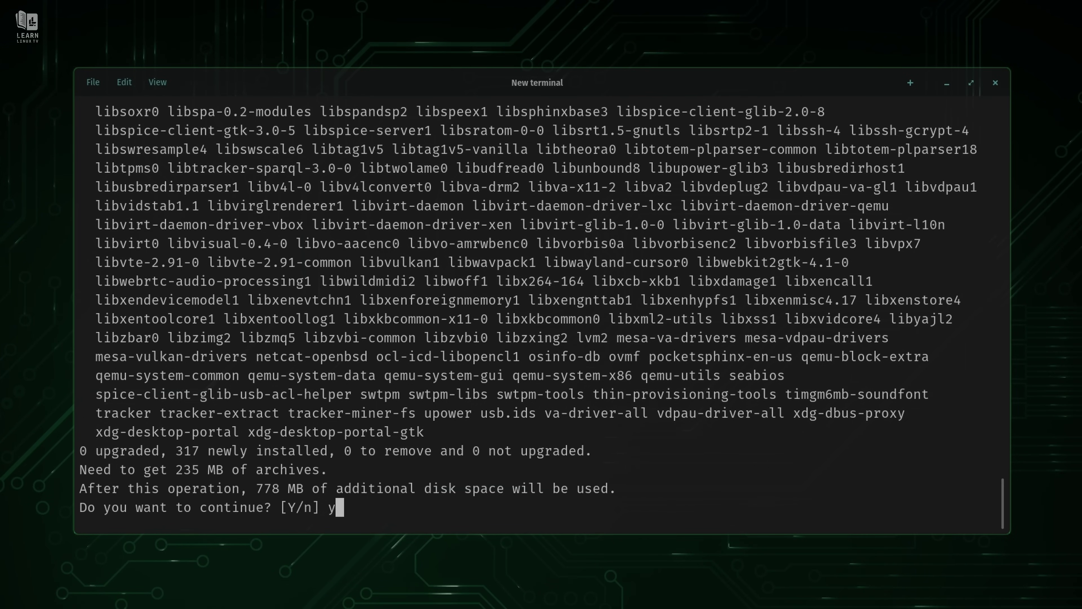
{"action": "key", "text": "Return"}
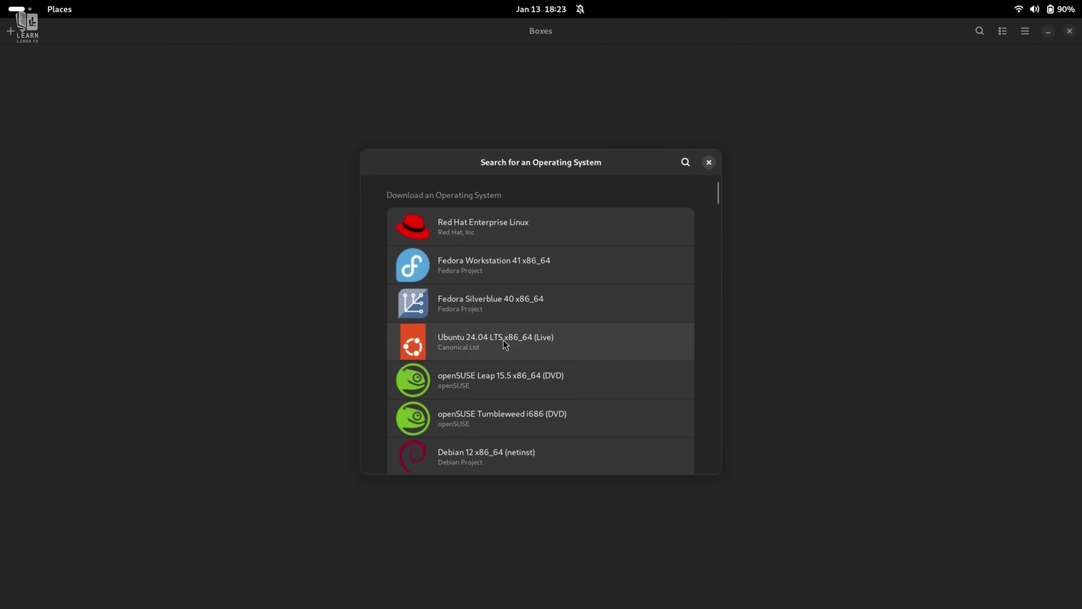
Step: Choose Ubuntu 24.04 LTS x86_64 (Live) to download and boot as a new virtual machine
{"action": "left_click", "coordinate": [503, 340]}
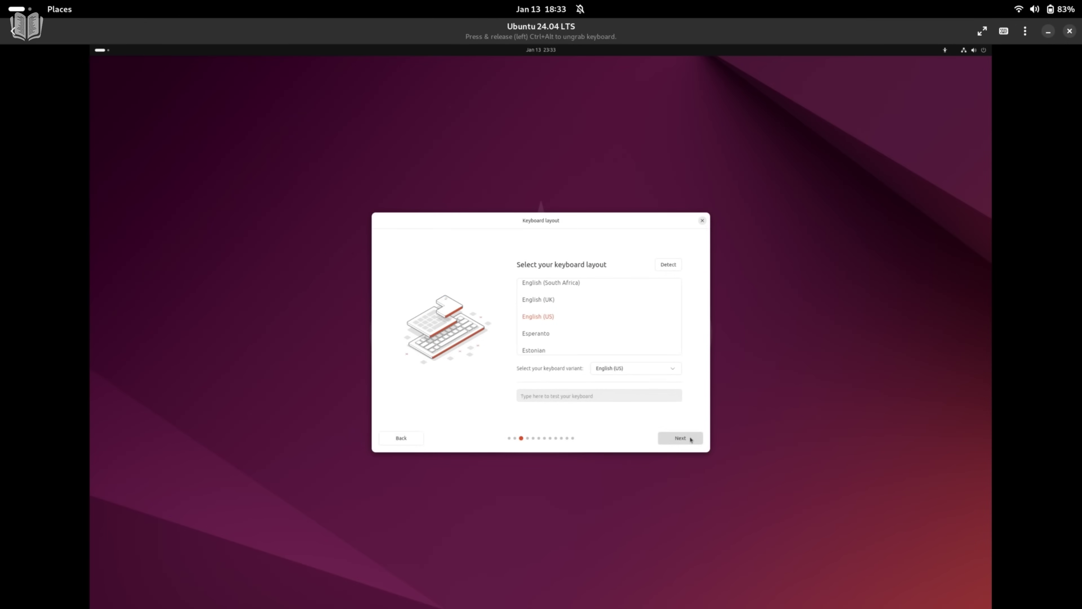
Step: Keep English (US) keyboard and wired connection, skip the installer update, then choose to install Ubuntu
{"action": "left_click", "coordinate": [680, 438]}
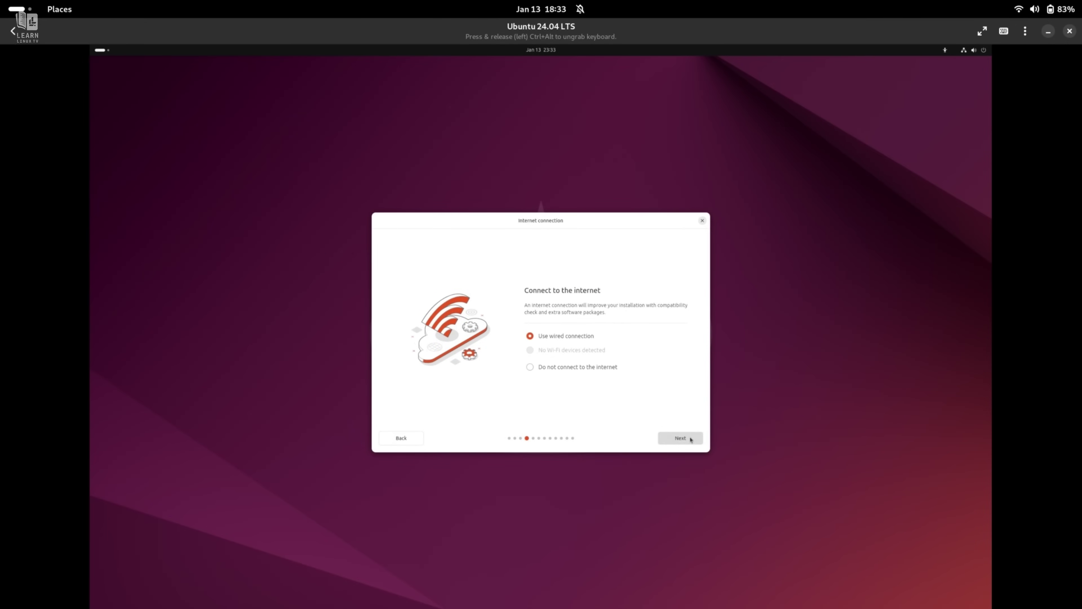
{"action": "left_click", "coordinate": [680, 437]}
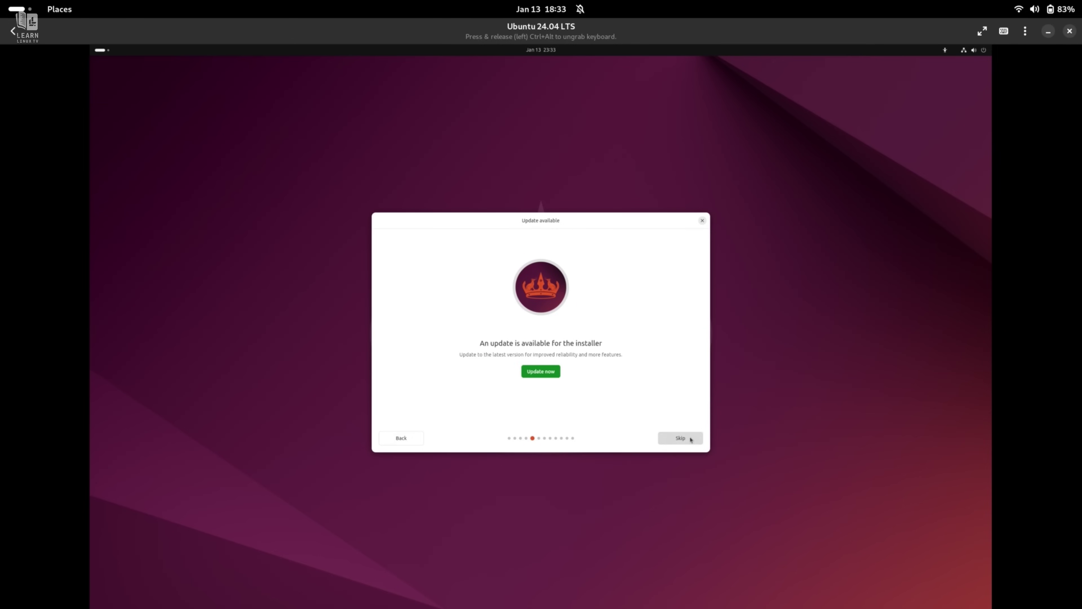
{"action": "left_click", "coordinate": [680, 438]}
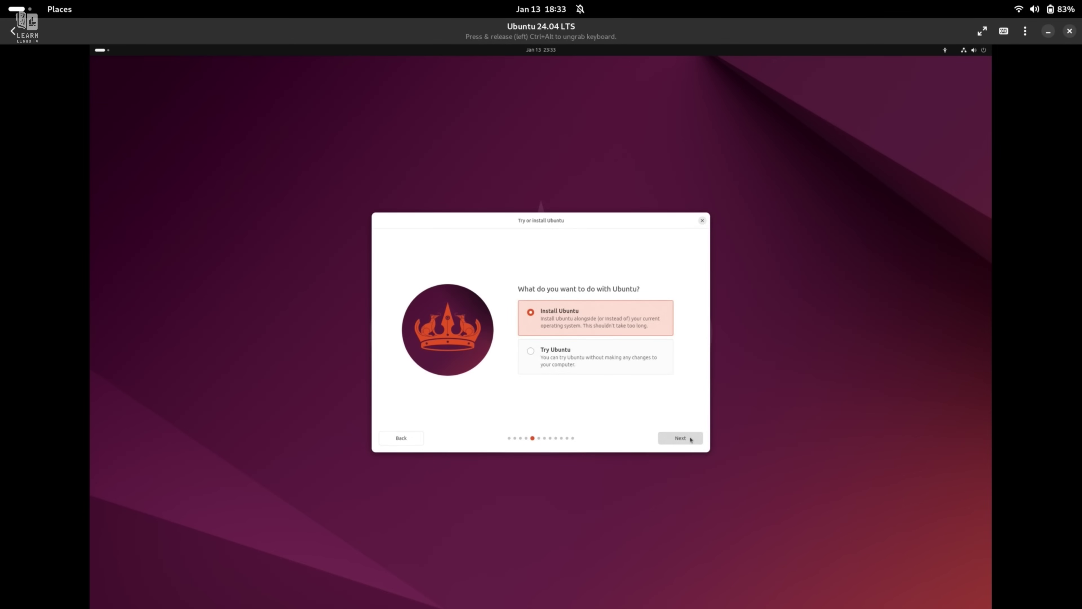
{"action": "left_click", "coordinate": [681, 438]}
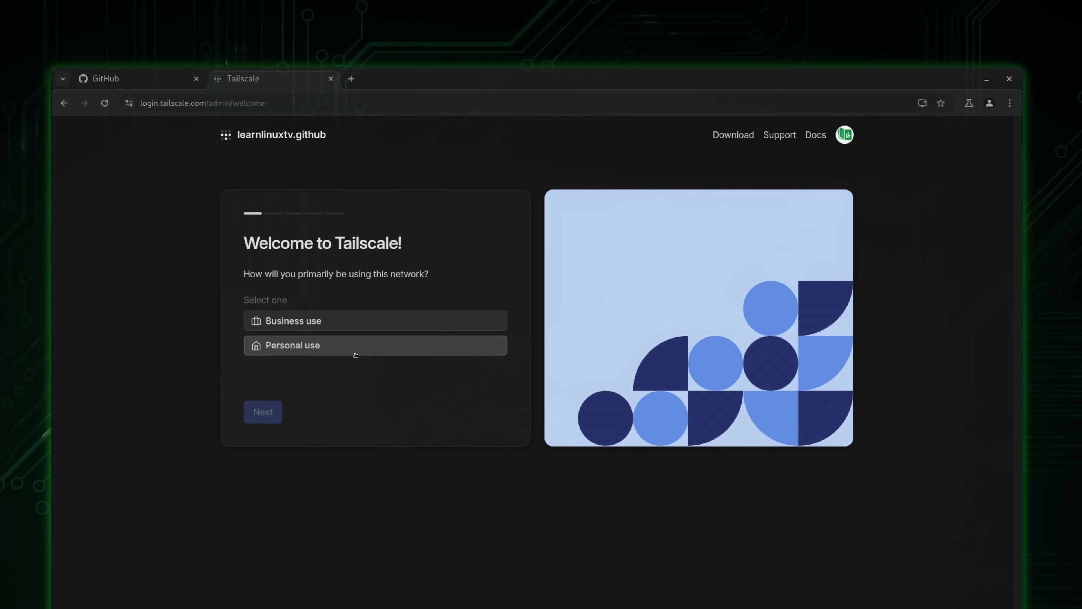
Step: Select Personal use on the Welcome to Tailscale page and continue
{"action": "left_click", "coordinate": [355, 354]}
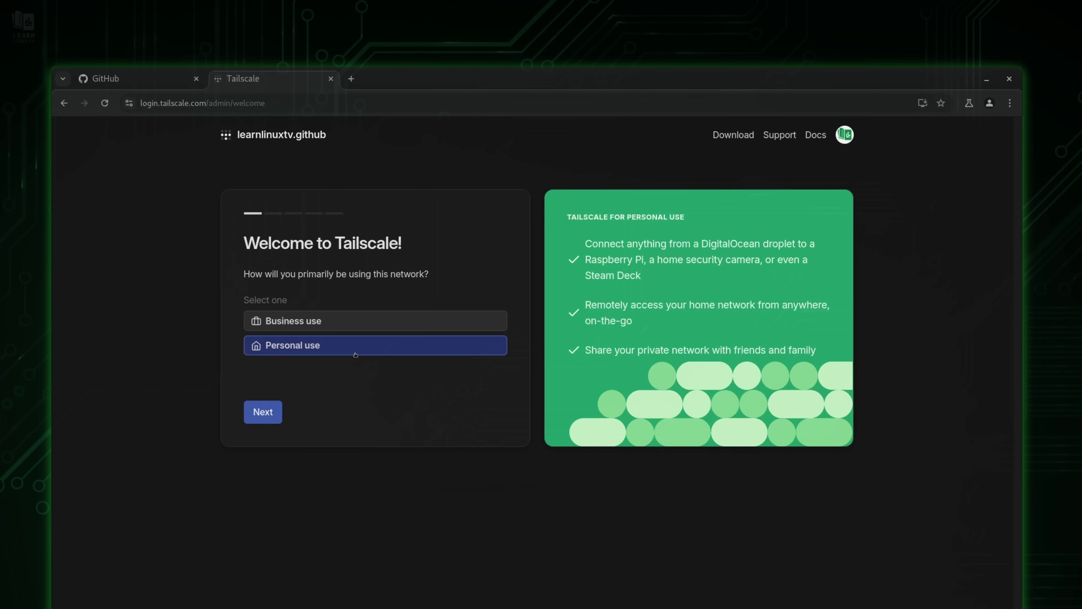
{"action": "left_click", "coordinate": [270, 417]}
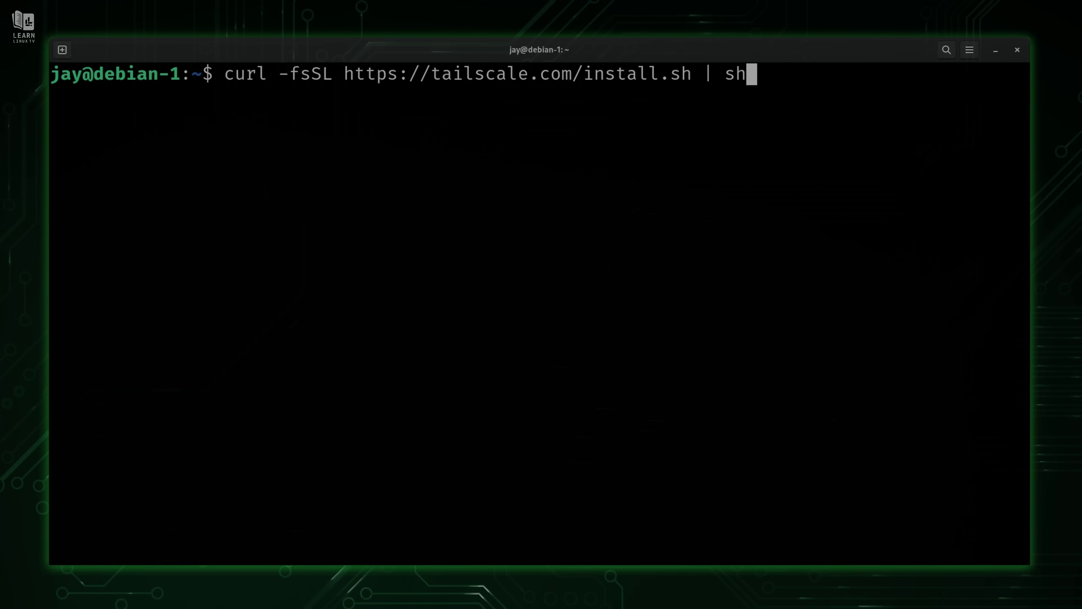
Step: Run the Tailscale install script on debian-1 and authorise it with the sudo password
{"action": "key", "text": "Return"}
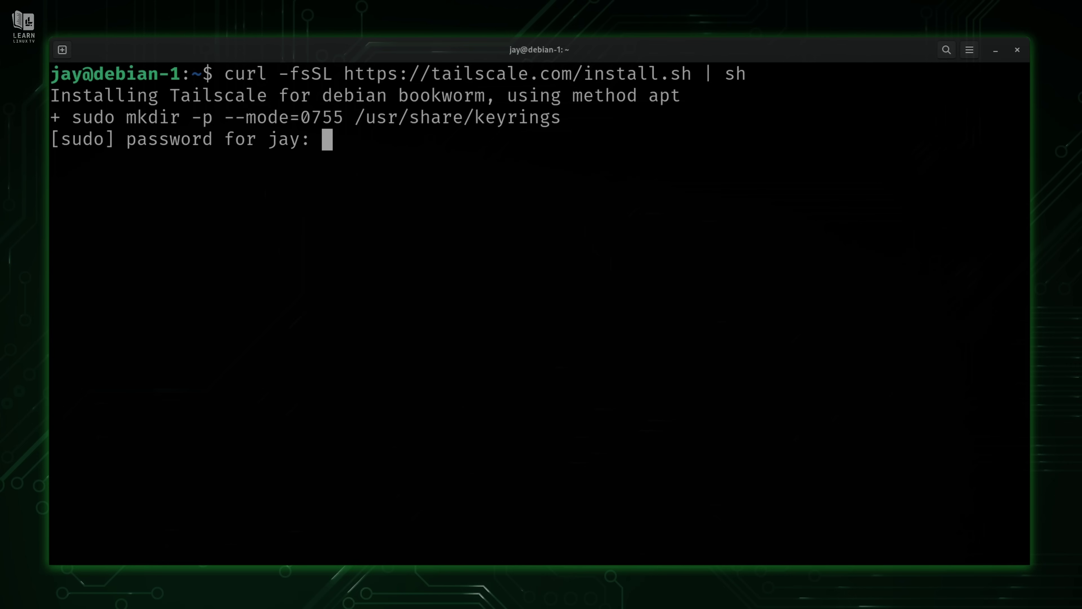
{"action": "key", "text": "Return"}
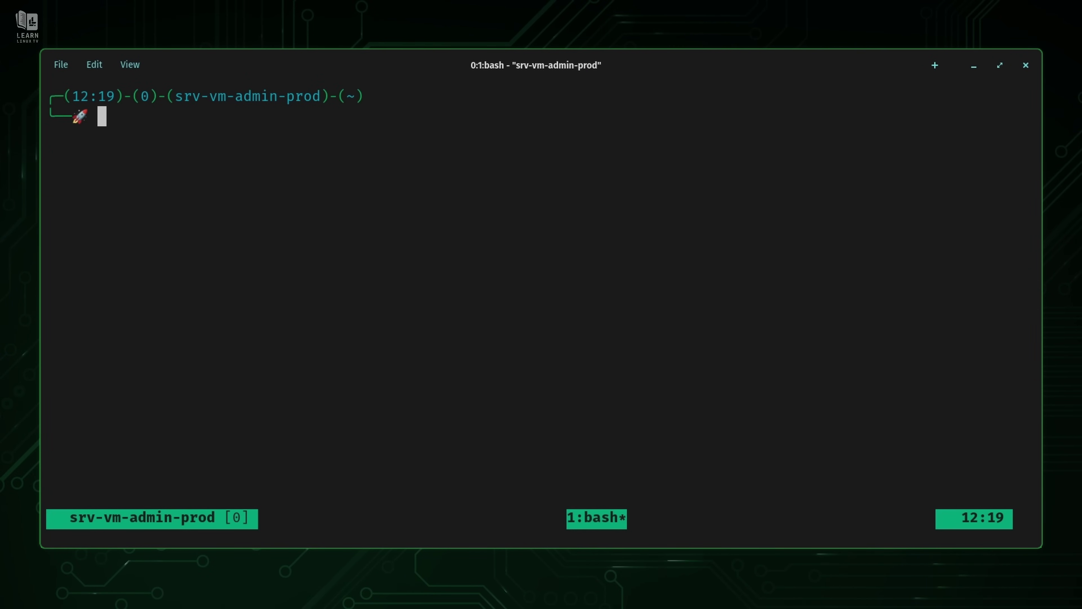
Step: Run htop in tmux window 1 and open a second window
{"action": "type", "text": "htop"}
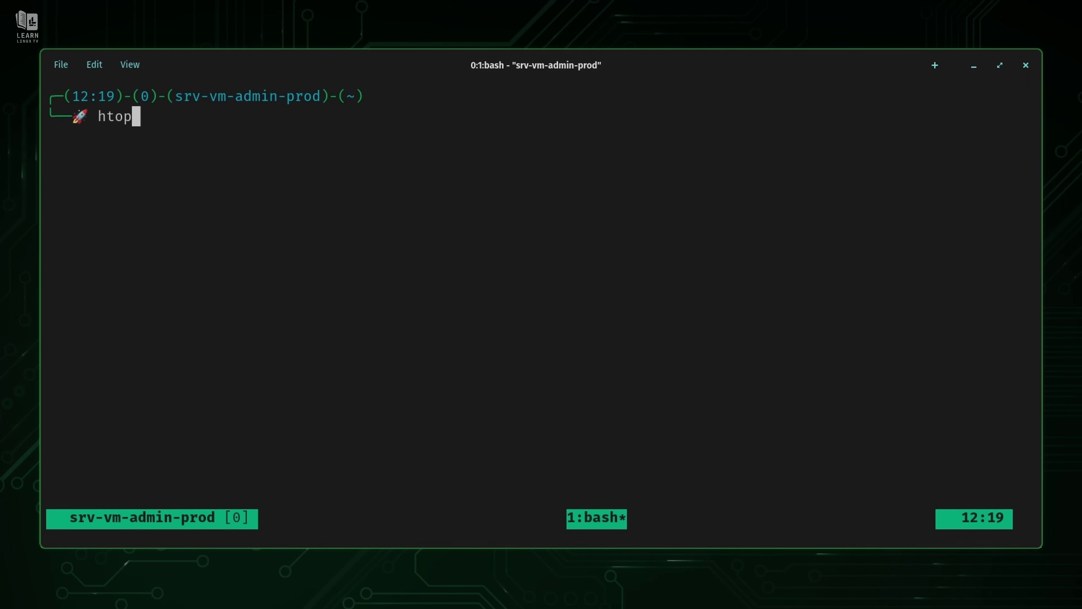
{"action": "key", "text": "Return"}
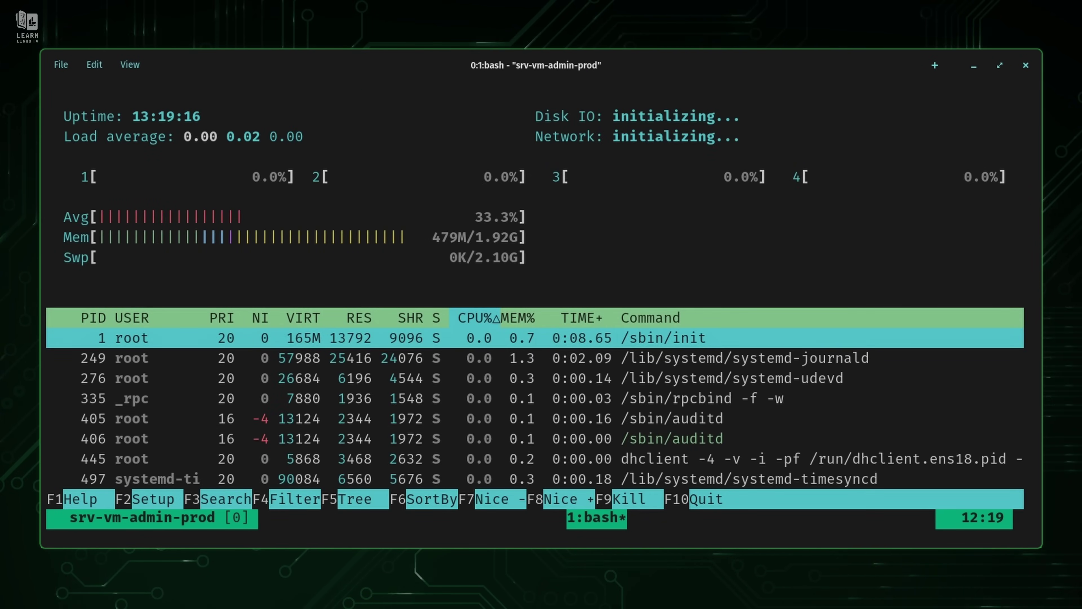
{"action": "key", "text": "ctrl+b"}
{"action": "key", "text": "c"}
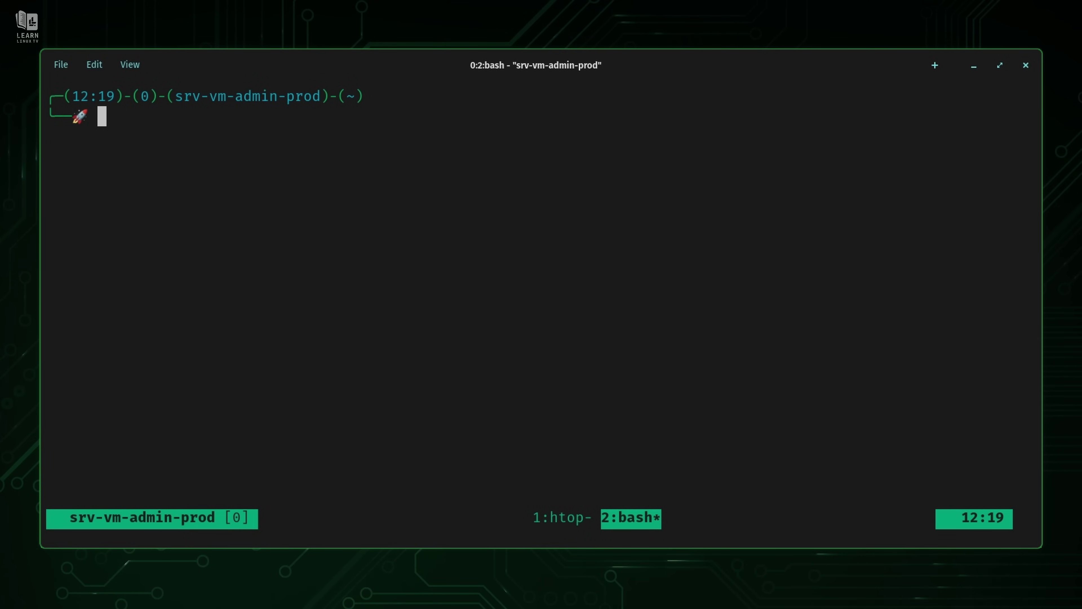
Step: Follow /var/log/syslog with tail -f in window 2, then open a third window
{"action": "type", "text": "tail"}
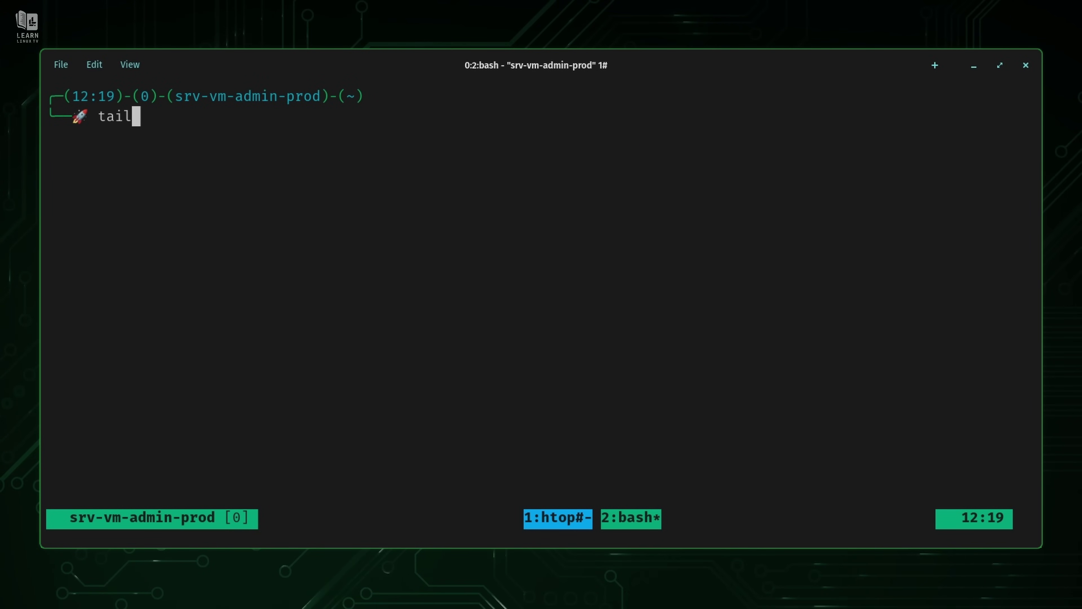
{"action": "type", "text": " -f /var/log/"}
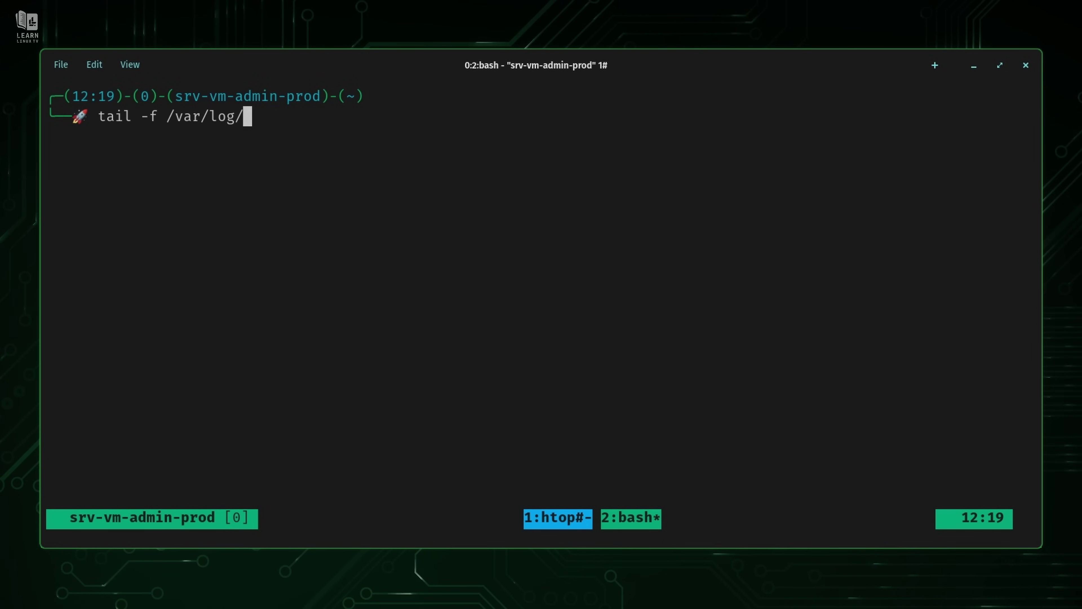
{"action": "type", "text": "syslog"}
{"action": "key", "text": "Return"}
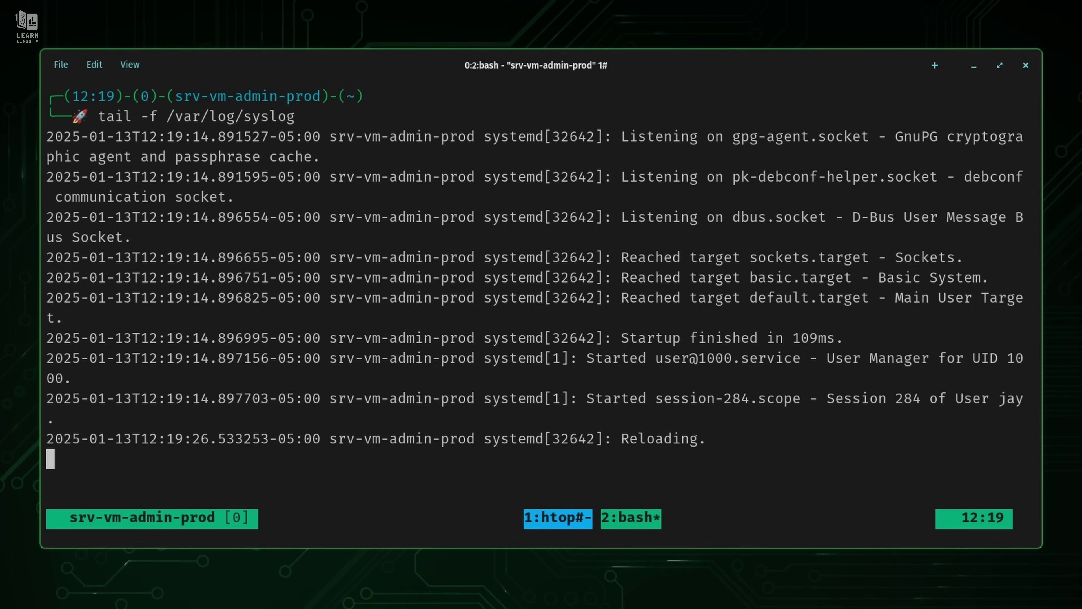
{"action": "key", "text": "ctrl+b"}
{"action": "key", "text": "c"}
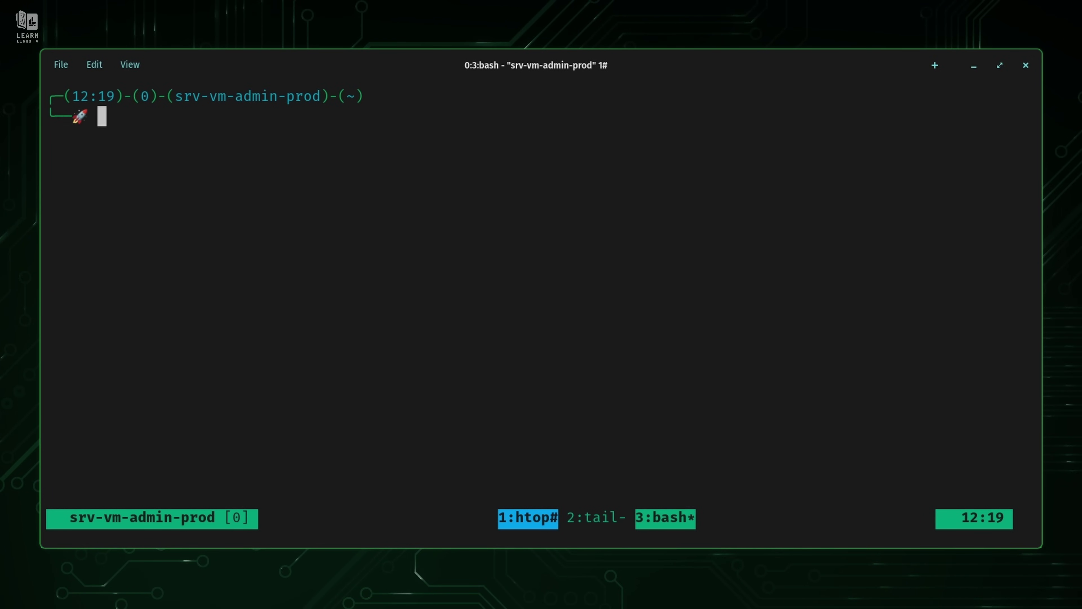
Step: Run 'sudo apt update && sudo apt dist-upgrade' in window 3, then glance at the syslog and htop windows
{"action": "type", "text": "sudo apt "}
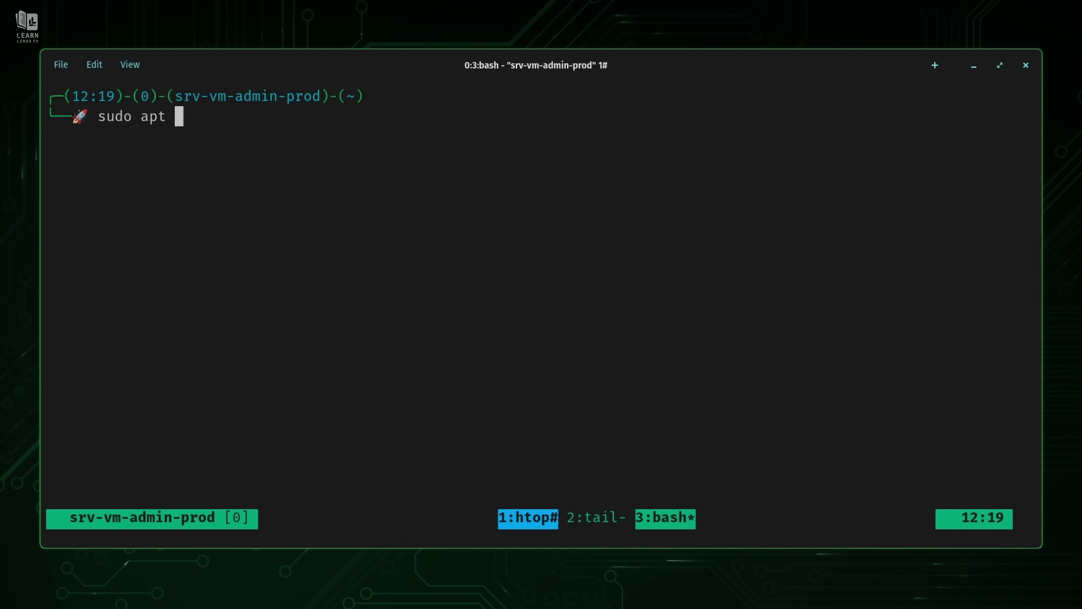
{"action": "type", "text": "update && su"}
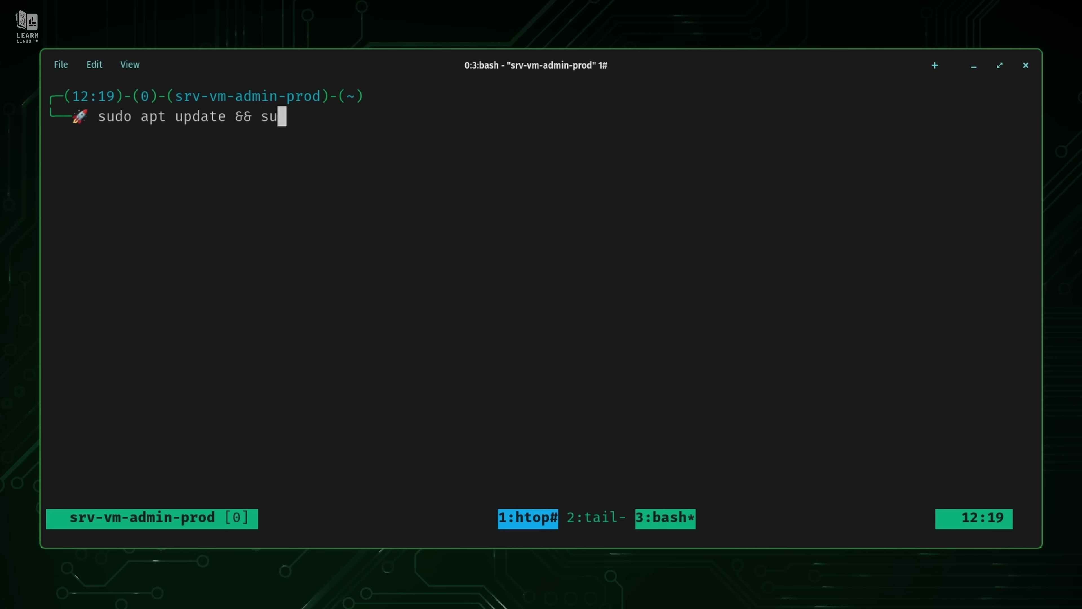
{"action": "type", "text": "do apt dist-upg"}
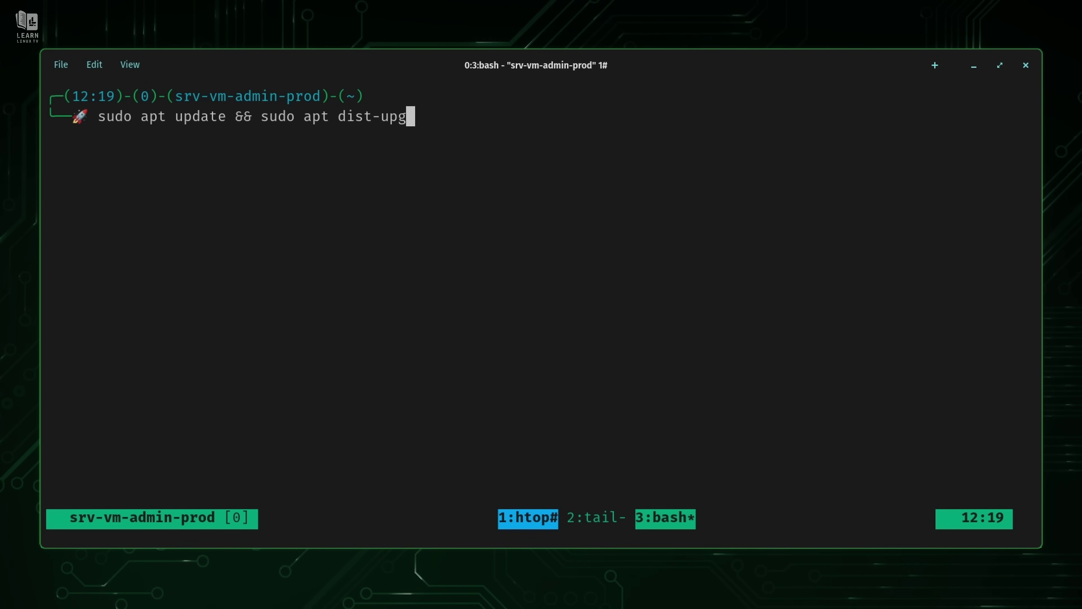
{"action": "type", "text": "rade"}
{"action": "key", "text": "Return"}
{"action": "key", "text": "ctrl+b"}
{"action": "key", "text": "2"}
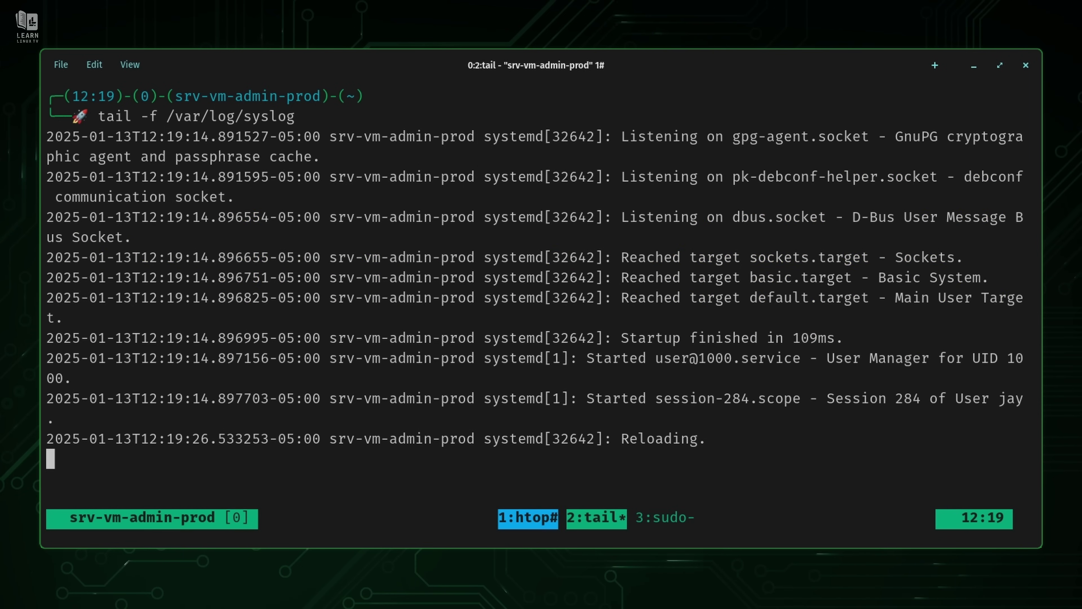
{"action": "key", "text": "ctrl+b"}
{"action": "key", "text": "1"}
Step: Cycle between windows 2 and 3, settling on the apt results window and clearing it
{"action": "key", "text": "ctrl+b"}
{"action": "key", "text": "2"}
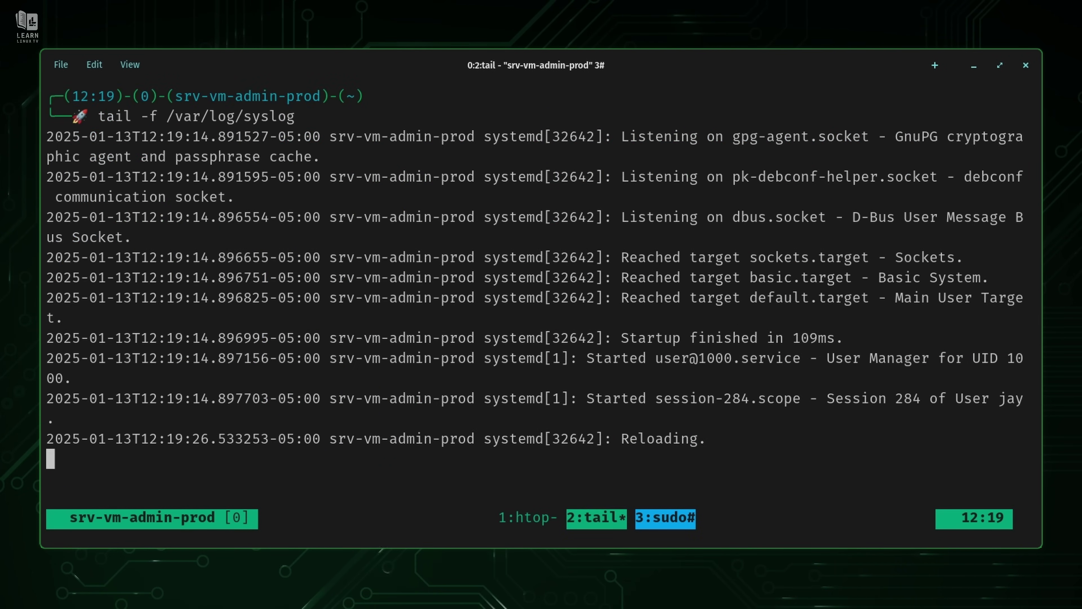
{"action": "key", "text": "ctrl+b"}
{"action": "key", "text": "3"}
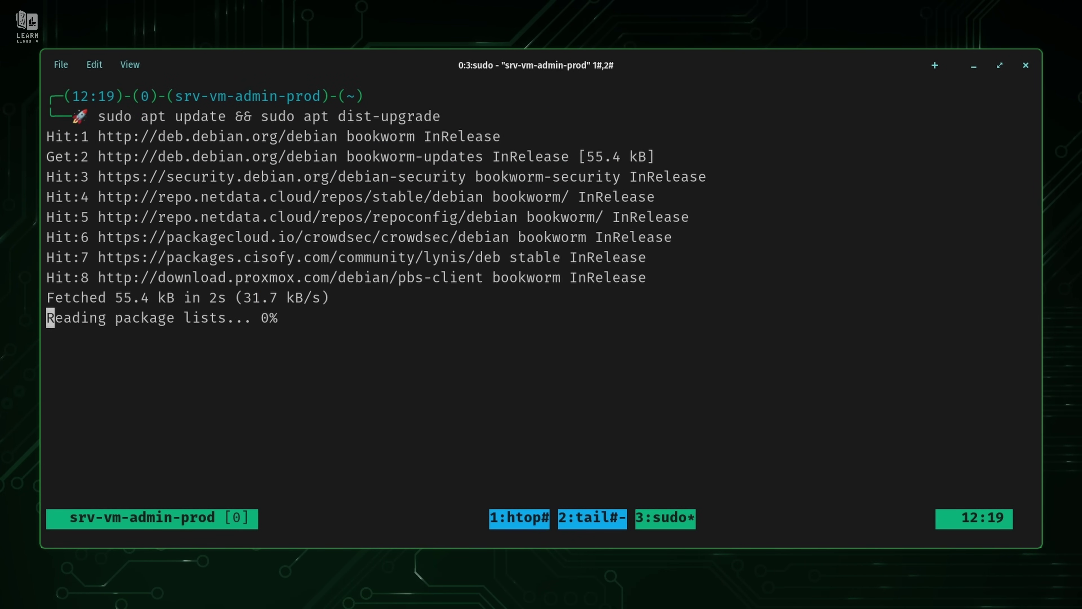
{"action": "key", "text": "ctrl+b"}
{"action": "key", "text": "2"}
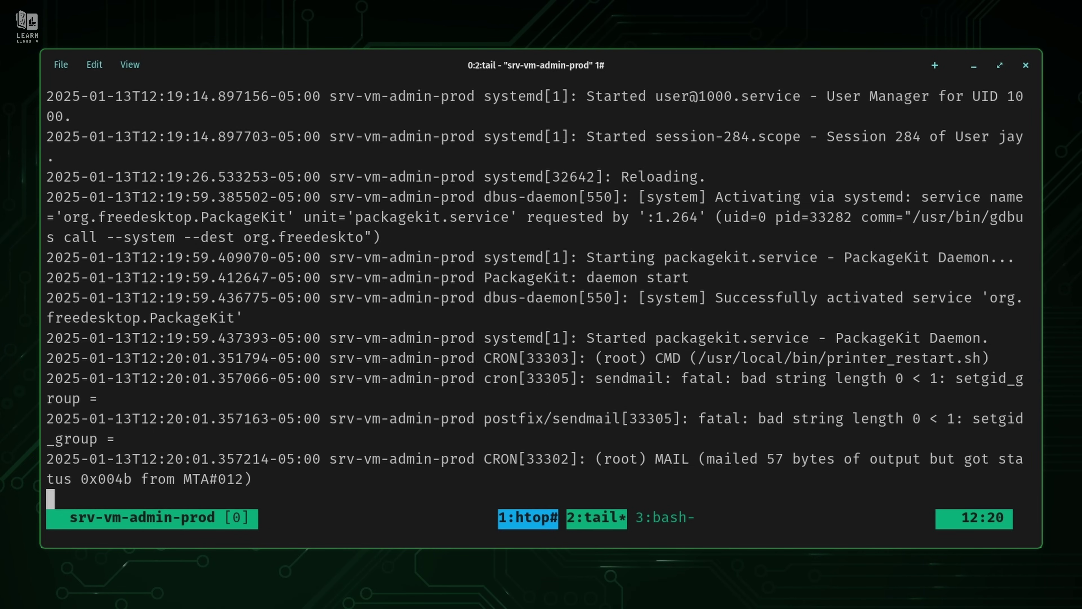
{"action": "key", "text": "ctrl+b"}
{"action": "key", "text": "3"}
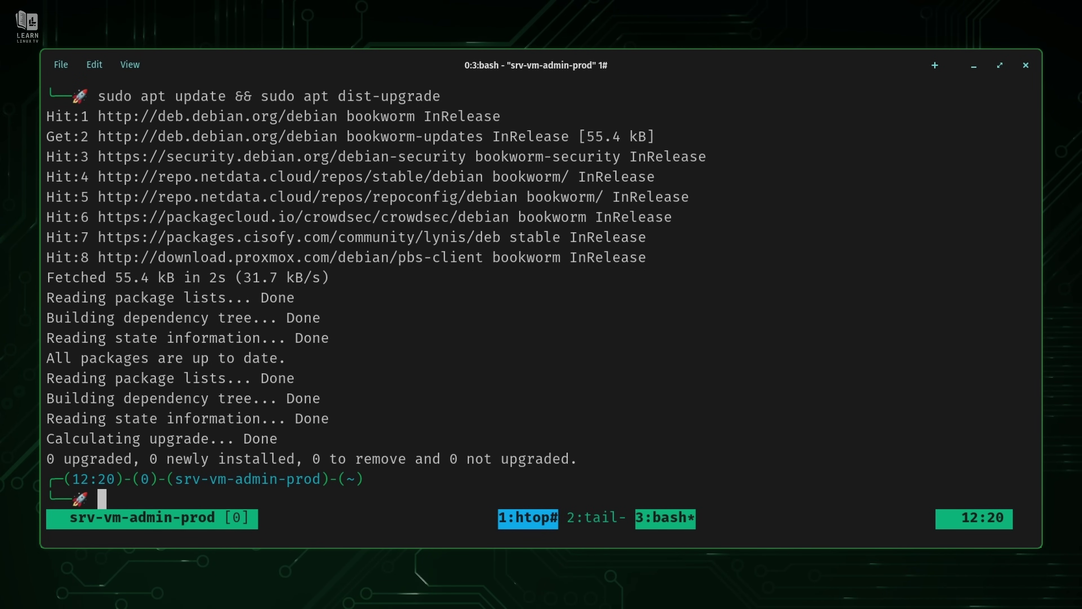
{"action": "key", "text": "ctrl+l"}
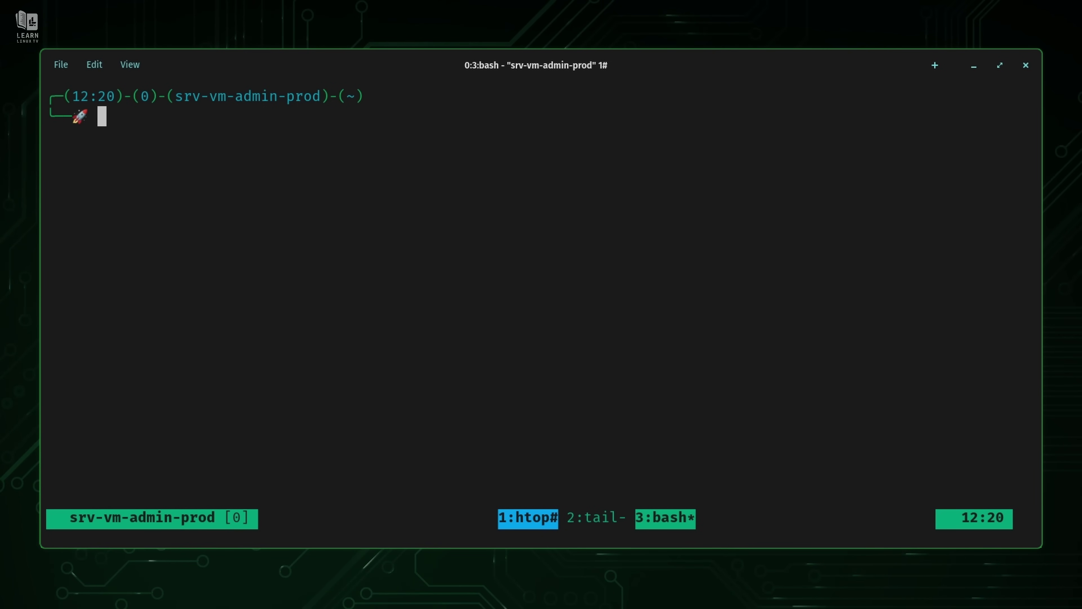
Step: Flip between the htop and bash windows, then detach from tmux session 0
{"action": "key", "text": "ctrl+b"}
{"action": "key", "text": "1"}
{"action": "key", "text": "ctrl+b"}
{"action": "key", "text": "3"}
{"action": "key", "text": "ctrl+b"}
{"action": "key", "text": "1"}
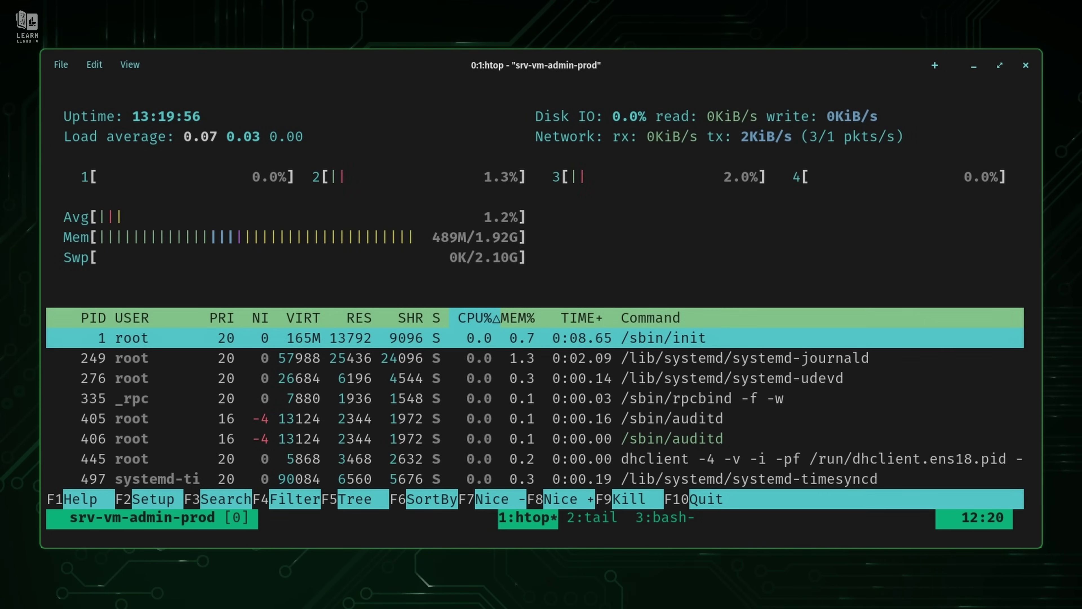
{"action": "key", "text": "ctrl+b"}
{"action": "key", "text": "d"}
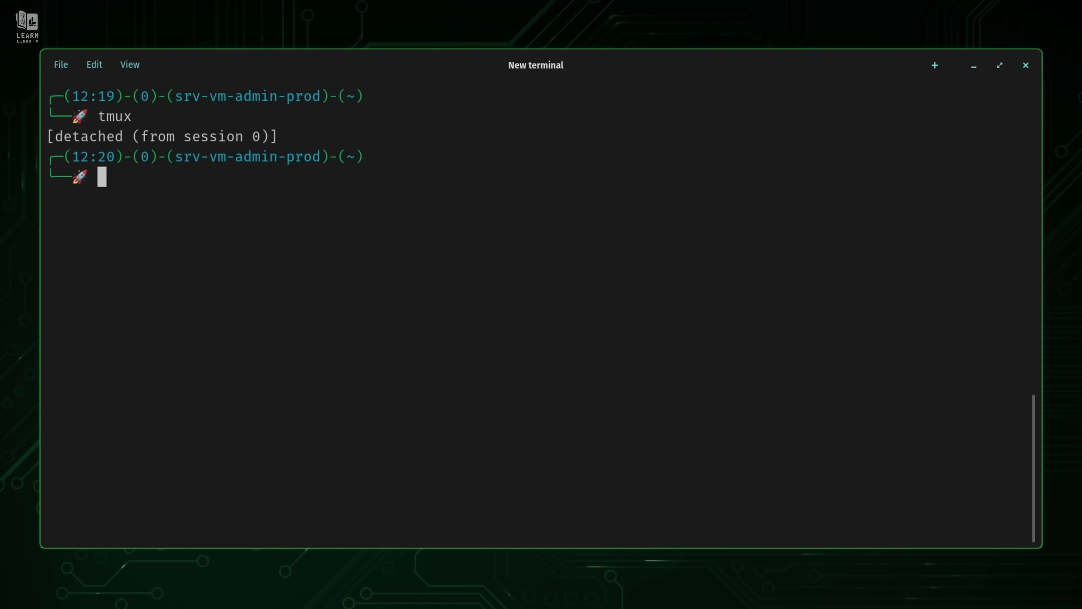
Step: Clear the shell, list sessions with 'tmux ls' and reattach with 'tmux a -t 0'
{"action": "key", "text": "ctrl+l"}
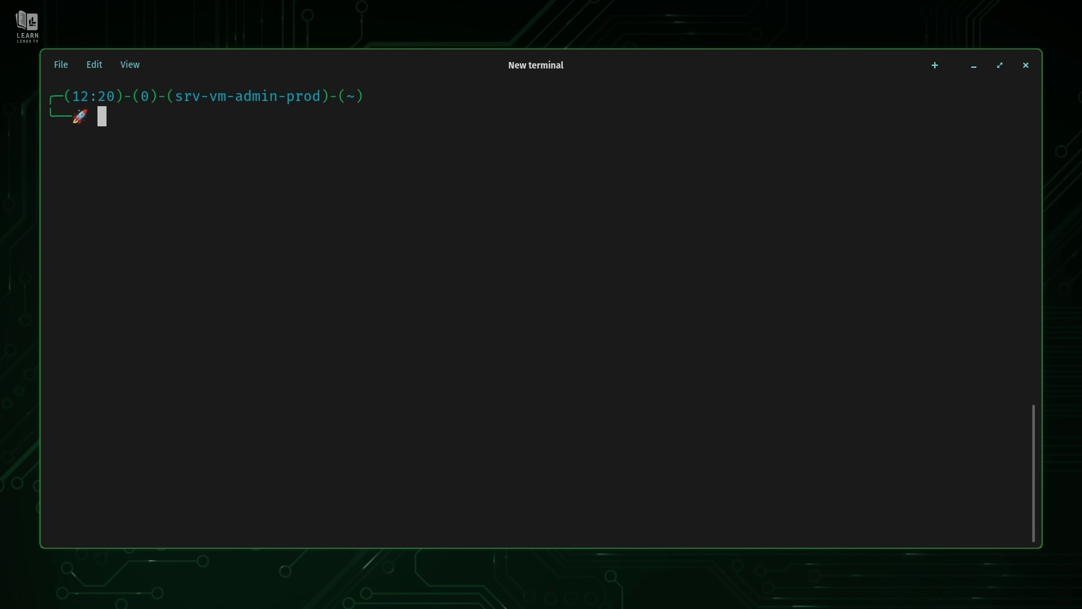
{"action": "type", "text": "tmux ls"}
{"action": "key", "text": "Return"}
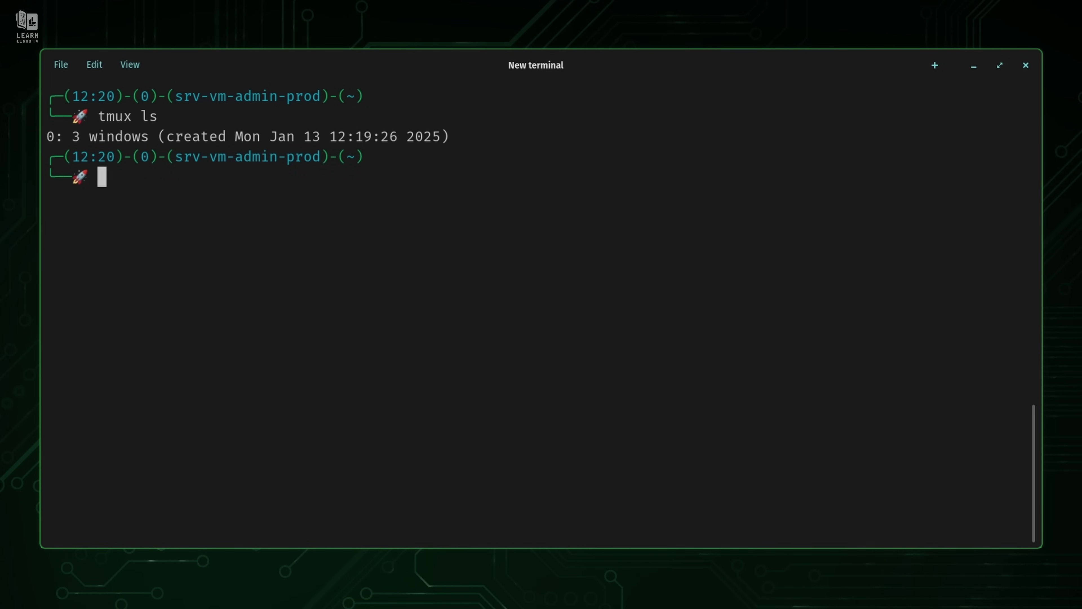
{"action": "type", "text": "tmux "}
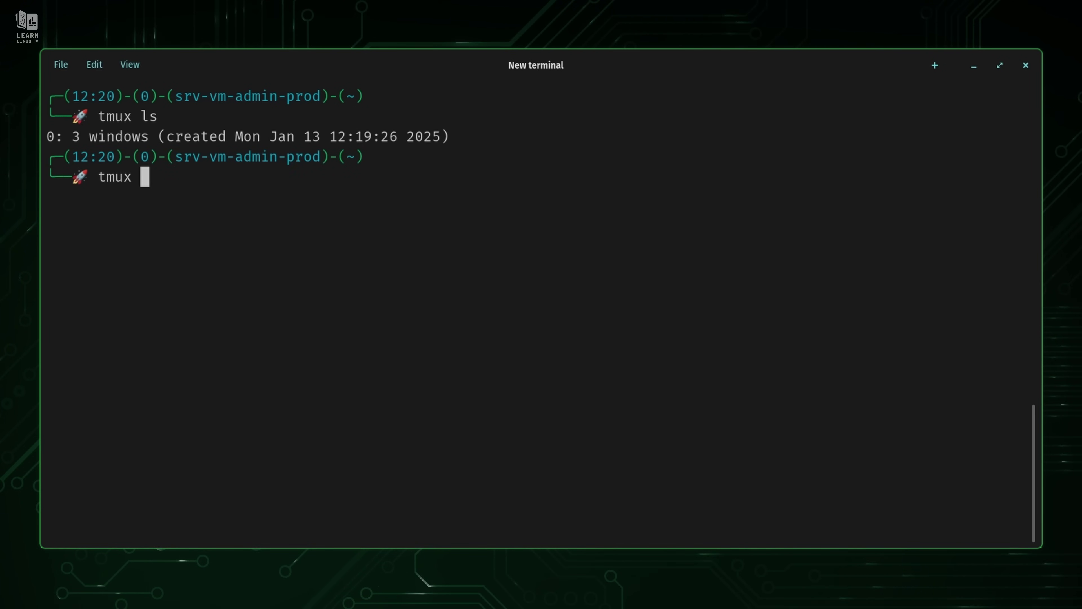
{"action": "type", "text": "a"}
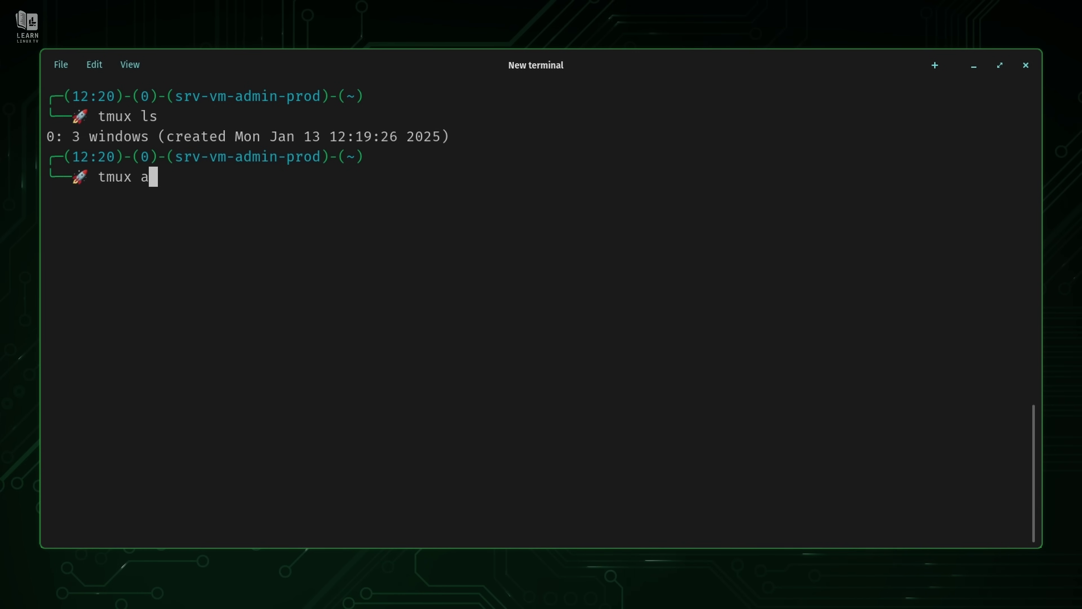
{"action": "type", "text": " -t 0"}
{"action": "key", "text": "Return"}
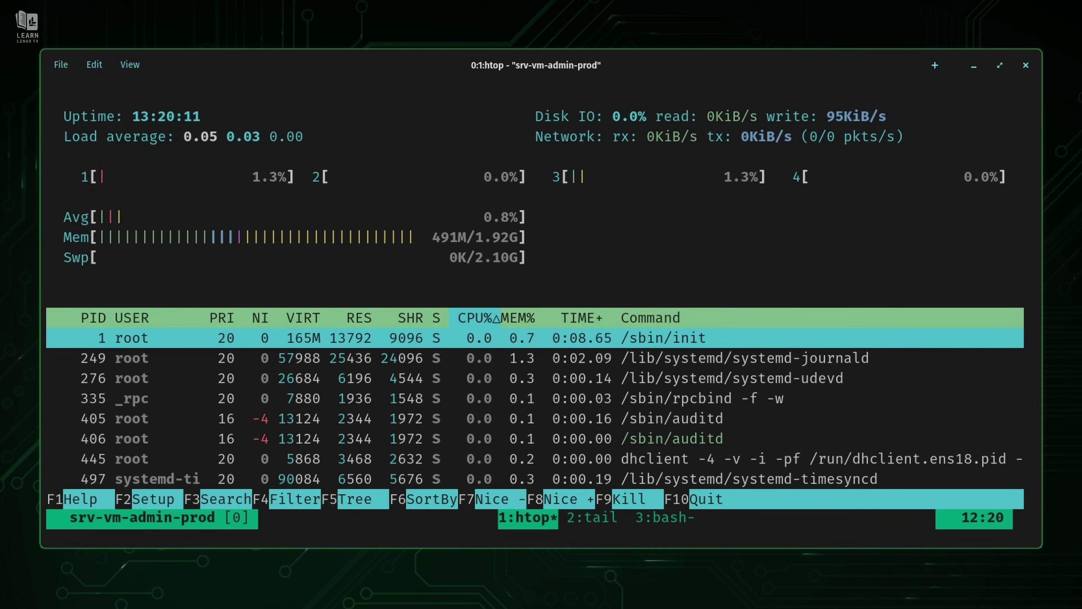
Step: Step forward through the syslog and bash windows and back to htop, then detach and clear the shell
{"action": "key", "text": "ctrl+b"}
{"action": "key", "text": "n"}
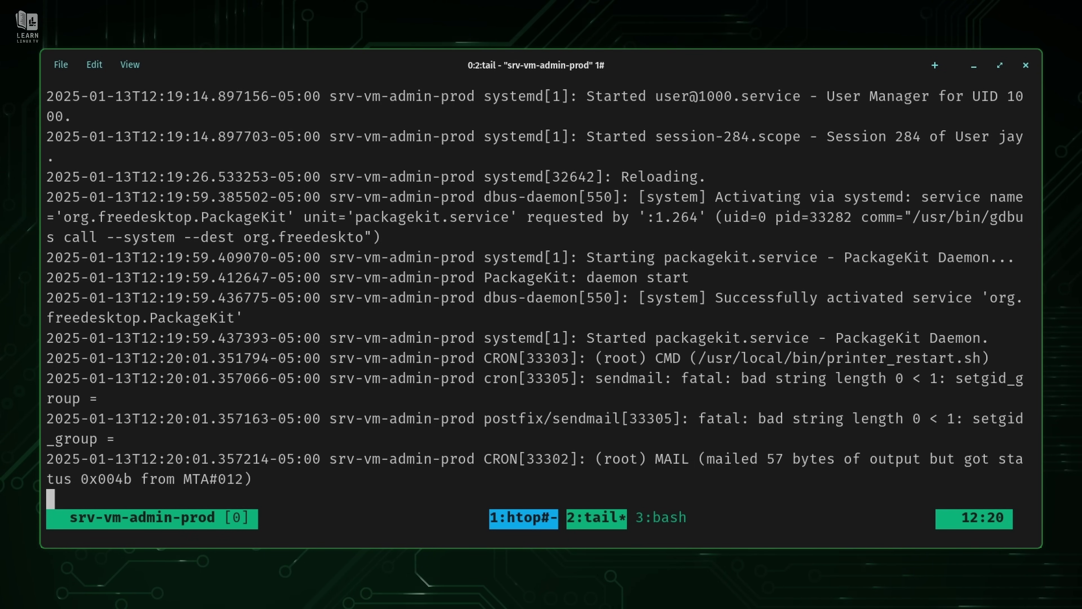
{"action": "key", "text": "ctrl+b"}
{"action": "key", "text": "n"}
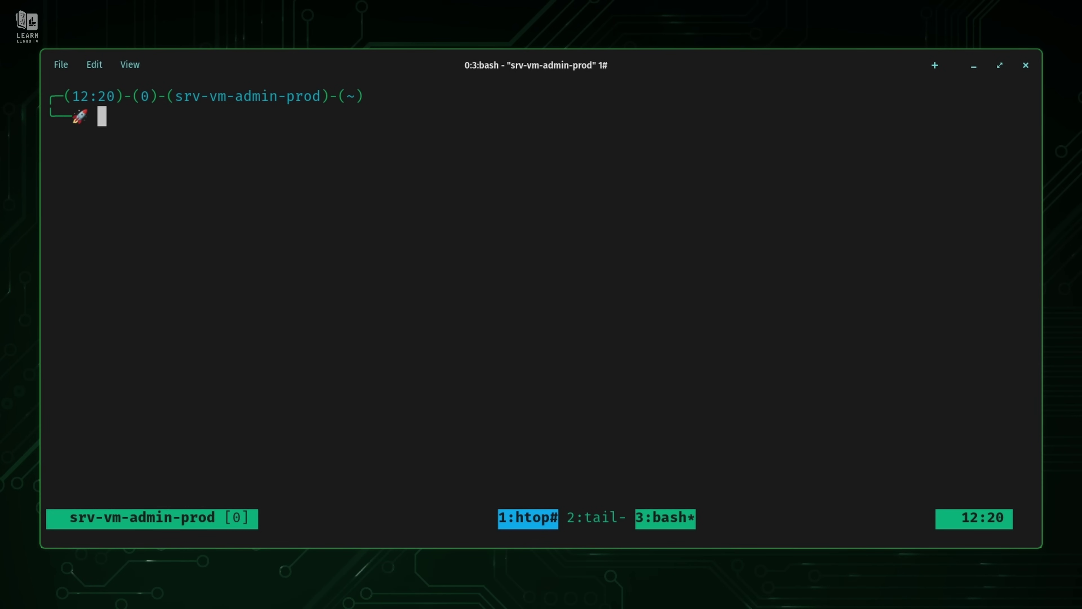
{"action": "key", "text": "ctrl+b"}
{"action": "key", "text": "p"}
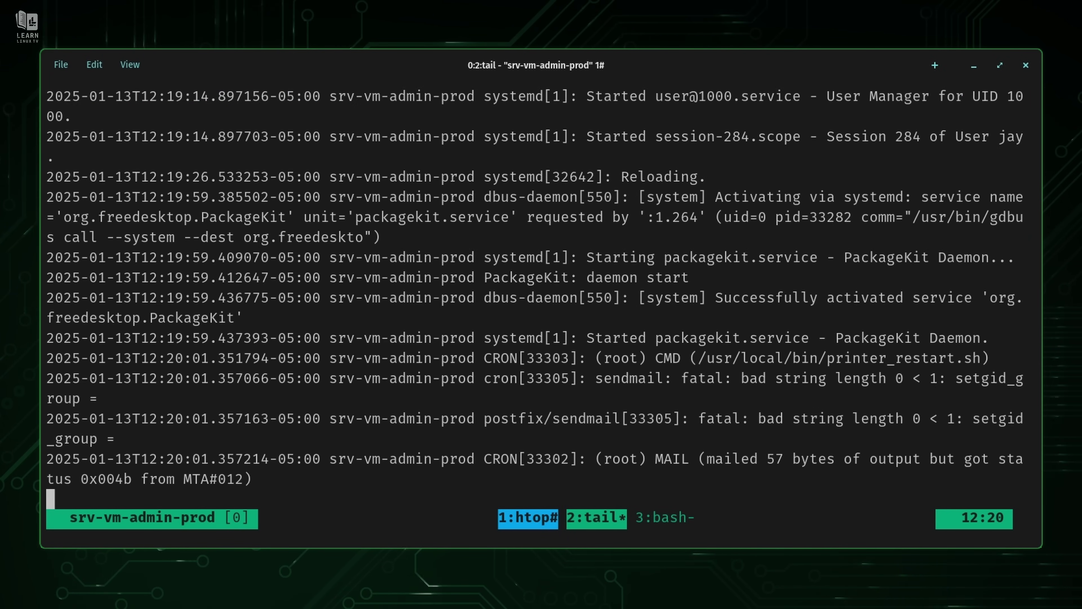
{"action": "key", "text": "ctrl+b"}
{"action": "key", "text": "p"}
{"action": "key", "text": "ctrl+b"}
{"action": "key", "text": "d"}
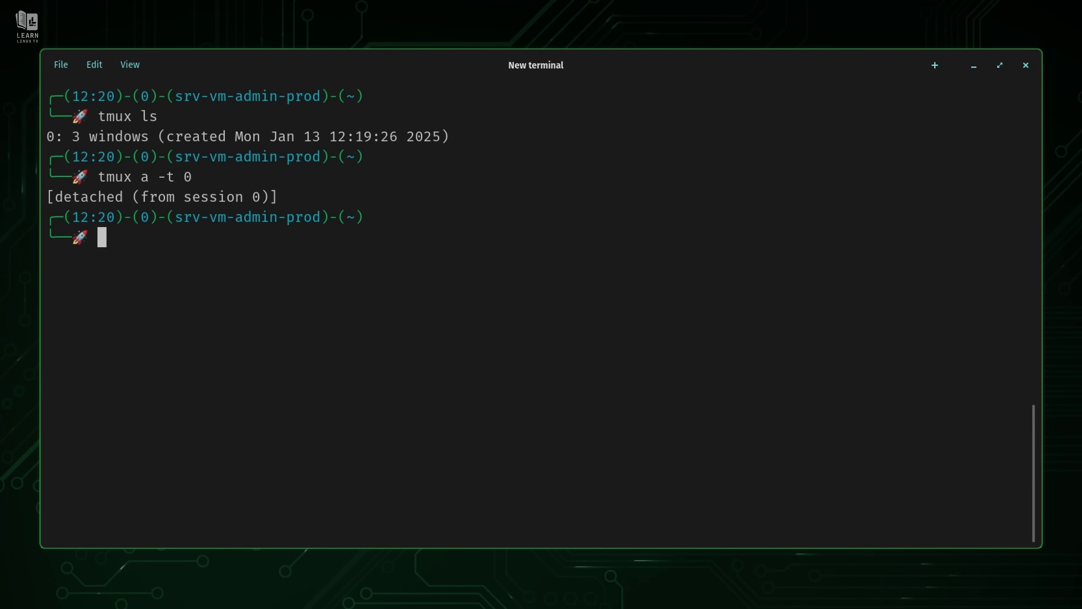
{"action": "key", "text": "ctrl+l"}
Step: Start a new tmux session and print /etc/os-release in it
{"action": "type", "text": "tmux"}
{"action": "key", "text": "Return"}
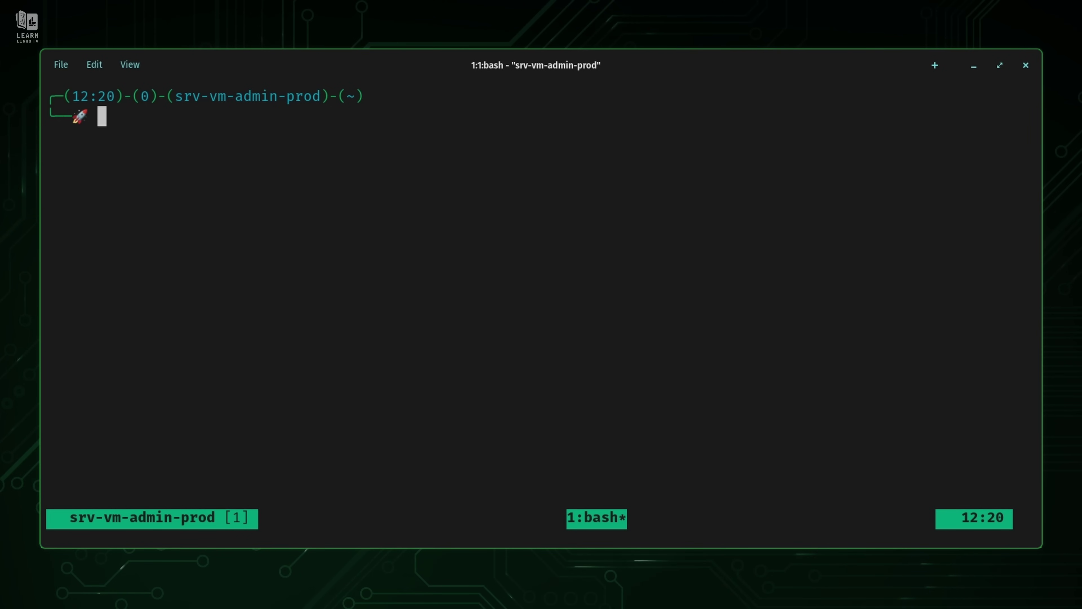
{"action": "type", "text": "cat /"}
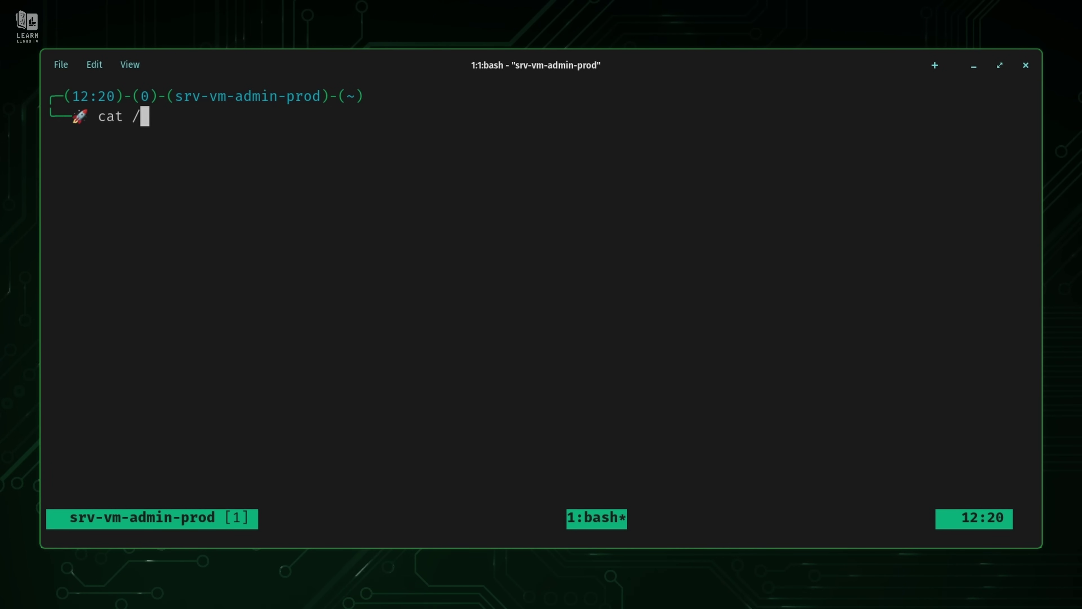
{"action": "type", "text": "etc/os-release"}
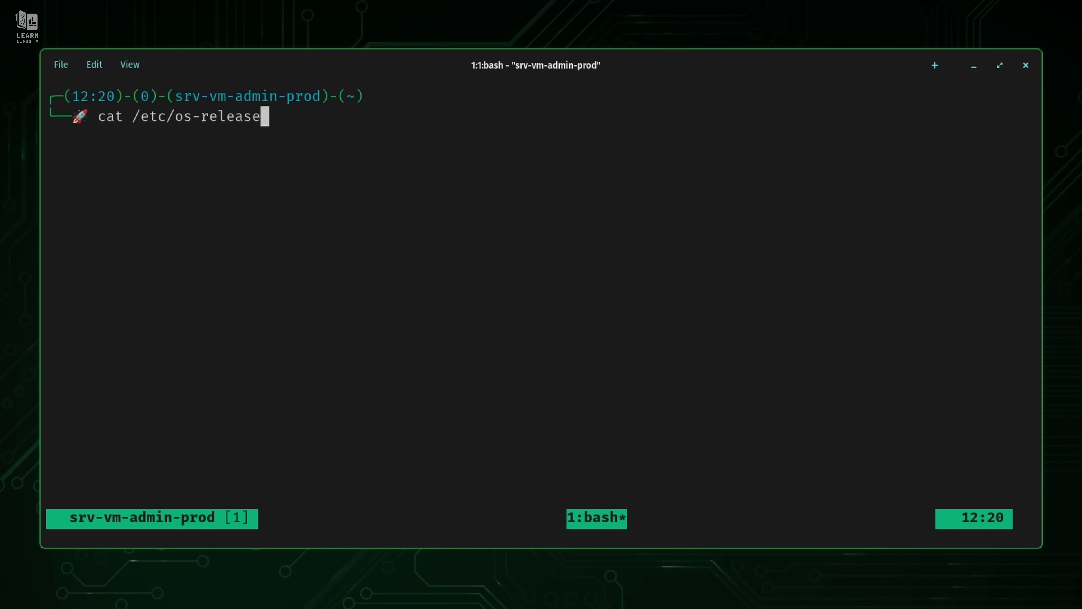
{"action": "key", "text": "Return"}
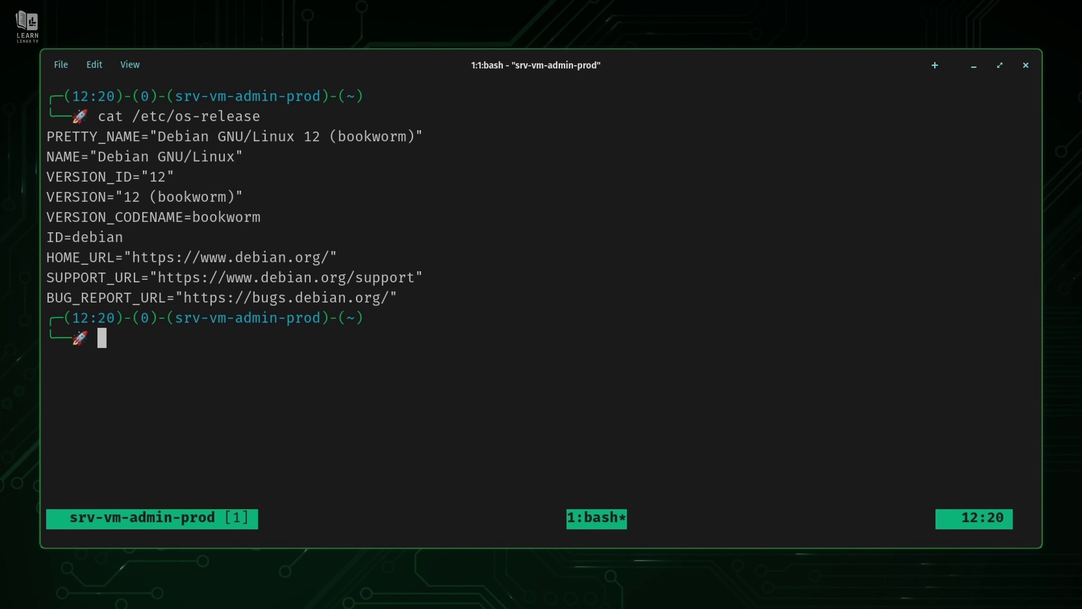
Step: Preview both sessions in the tmux session list and switch to session 0 with htop
{"action": "key", "text": "ctrl+b"}
{"action": "key", "text": "s"}
{"action": "key", "text": "Up"}
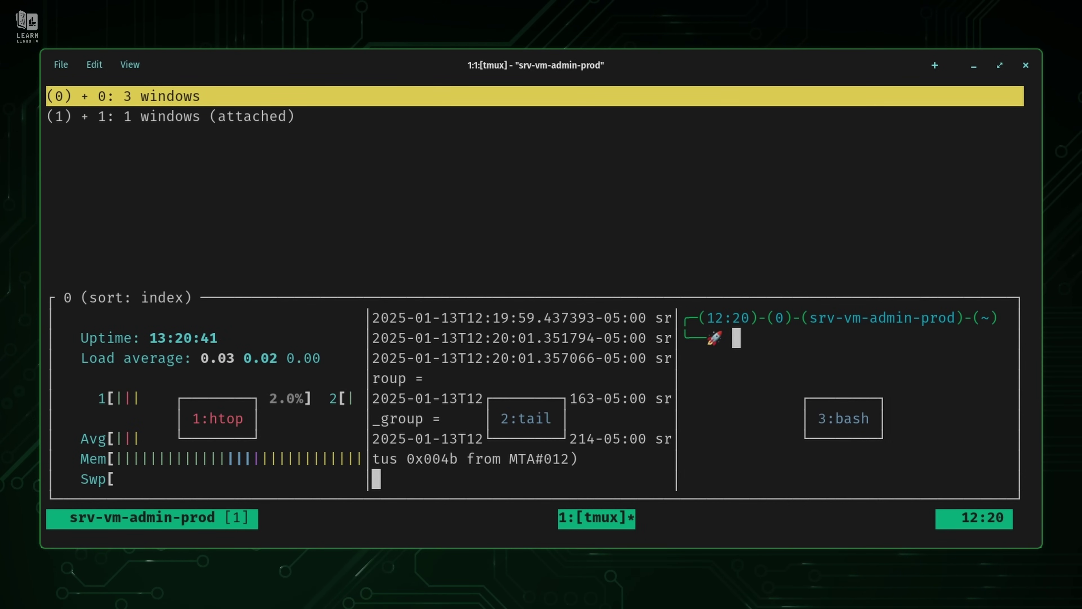
{"action": "key", "text": "Down"}
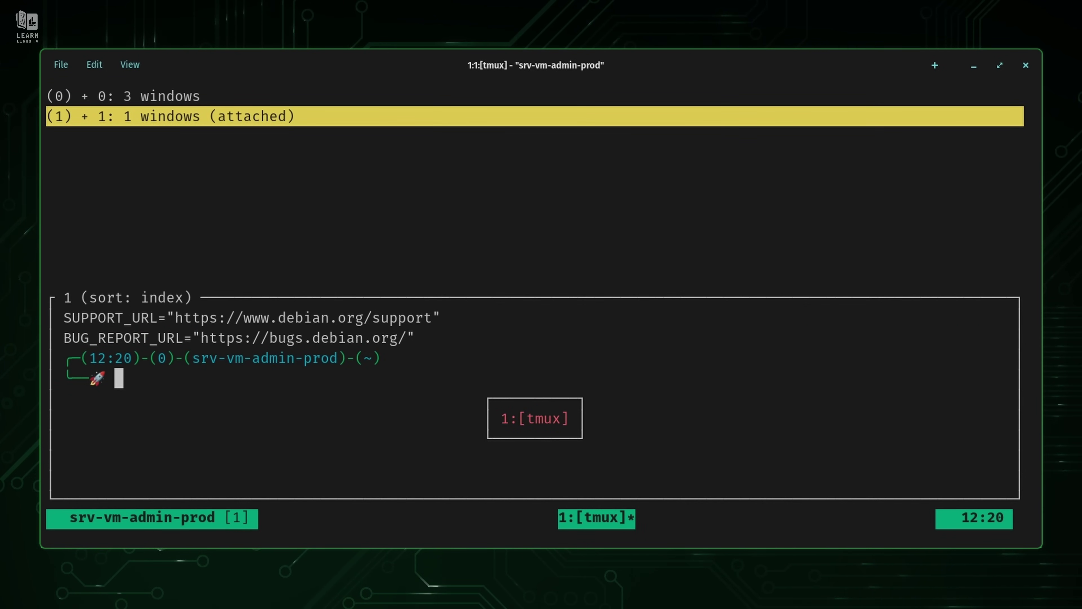
{"action": "key", "text": "Up"}
{"action": "key", "text": "Return"}
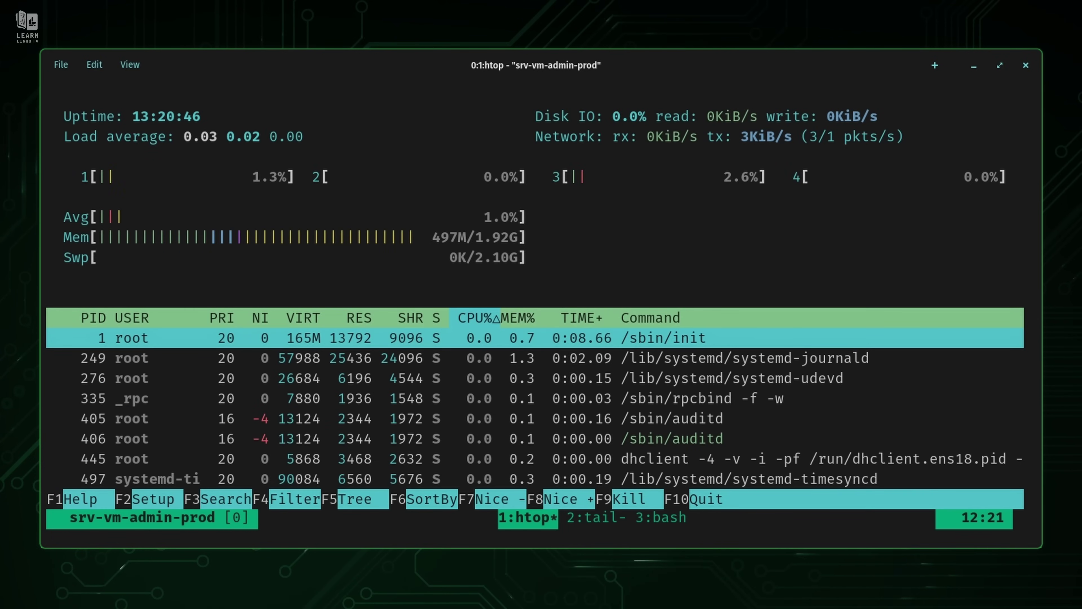
Step: Switch back to session 1 from the session list, then begin detaching
{"action": "key", "text": "ctrl+b"}
{"action": "key", "text": "s"}
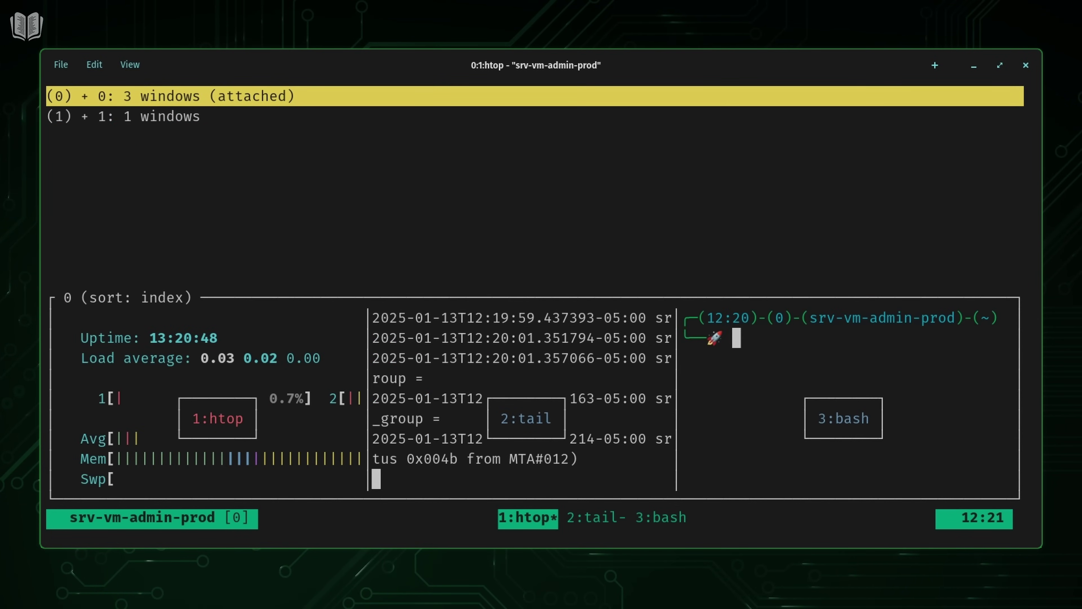
{"action": "key", "text": "Down"}
{"action": "key", "text": "Return"}
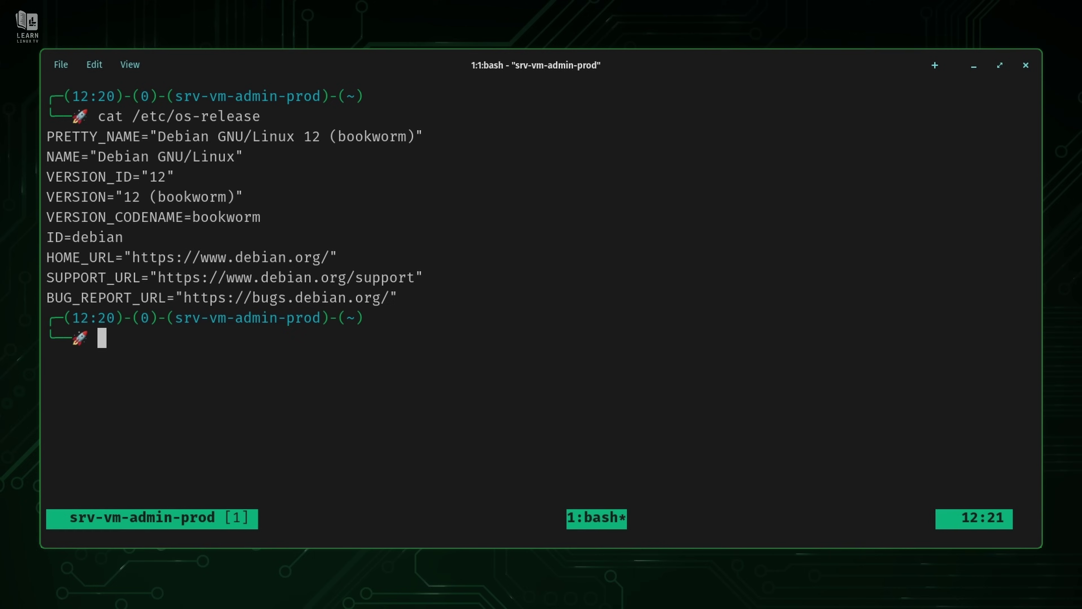
{"action": "key", "text": "ctrl+b"}
Step: Detach from session 1, clear the shell and run 'tmux ls' showing sessions 0 and 1
{"action": "key", "text": "d"}
{"action": "key", "text": "ctrl+l"}
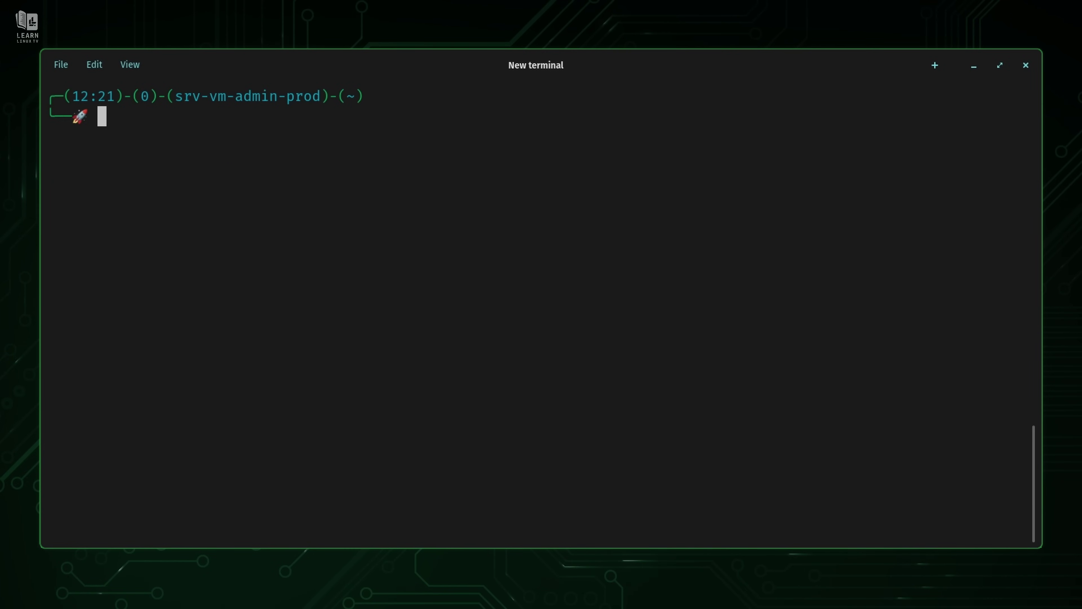
{"action": "type", "text": "tmux ls"}
{"action": "key", "text": "Return"}
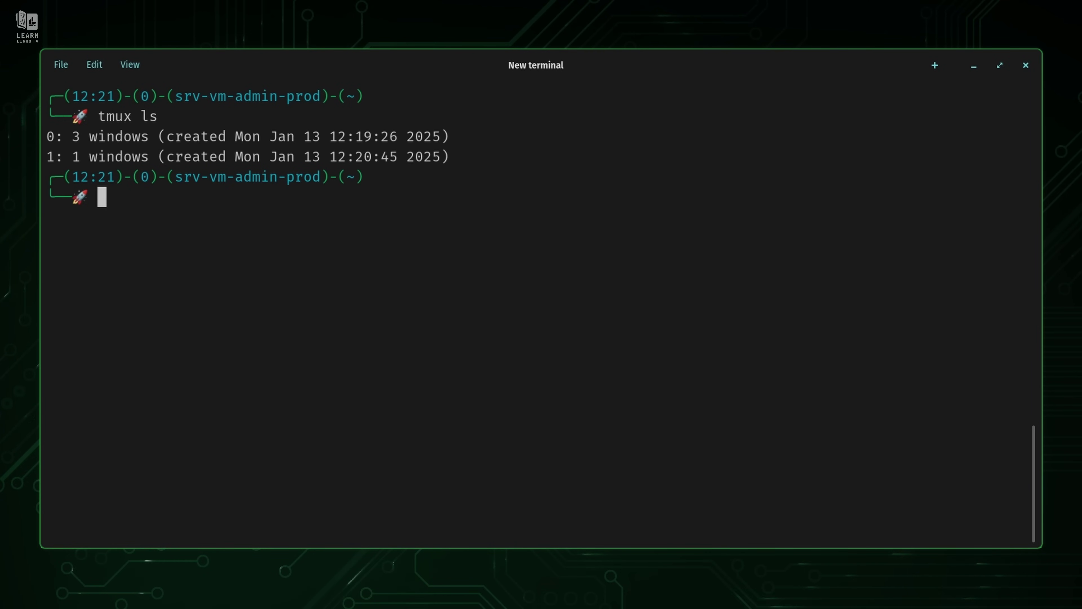